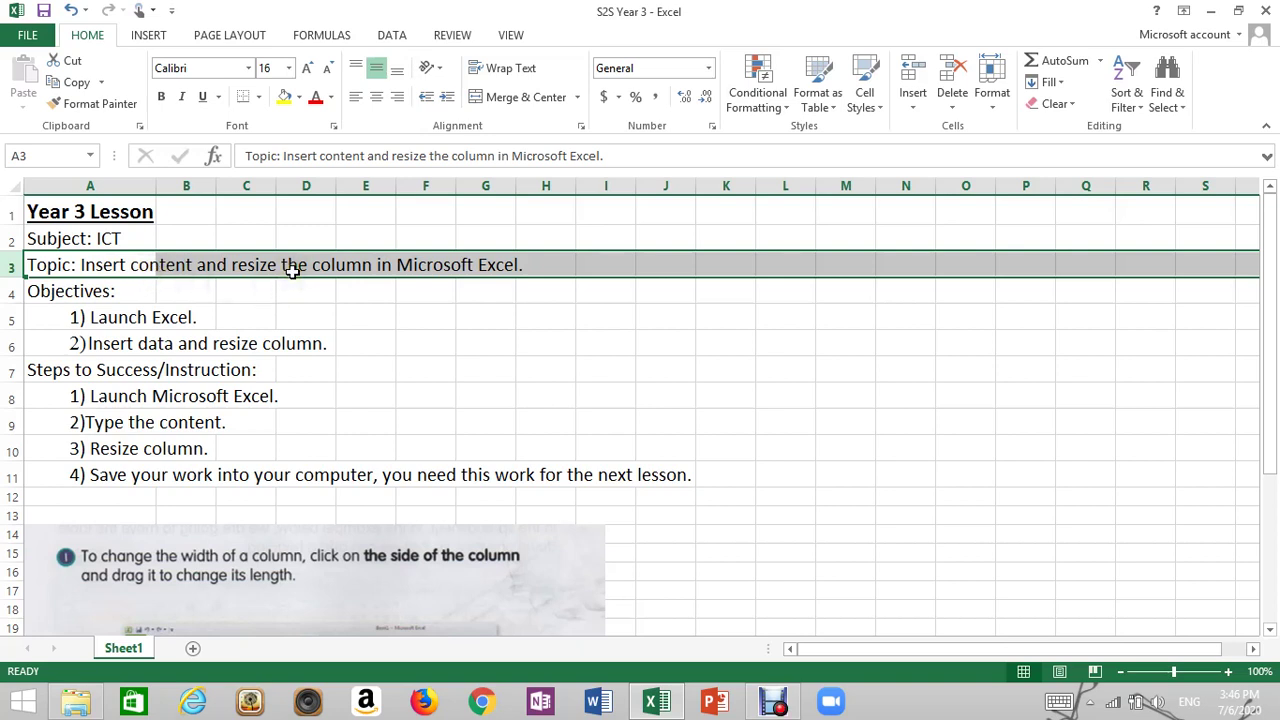
Highlight the Objectives and Steps to Success rows one by one to review the lesson plan
left_click(350, 318)
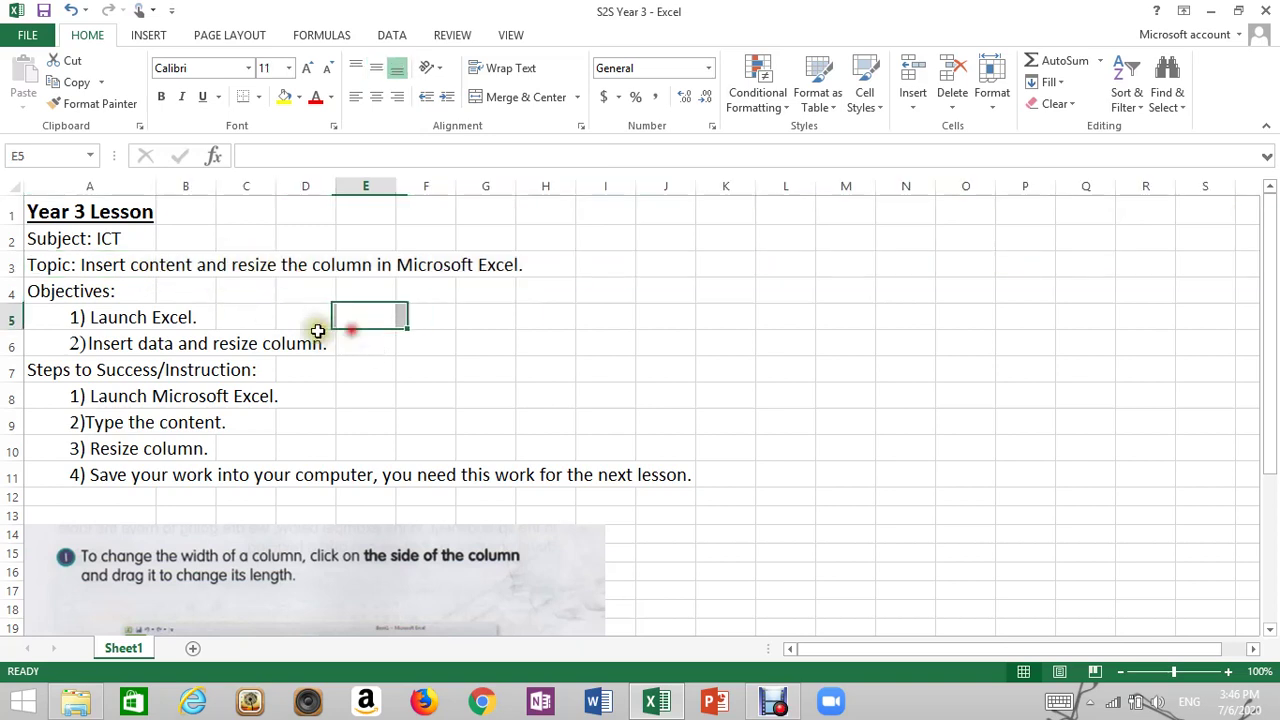
left_click(10, 292)
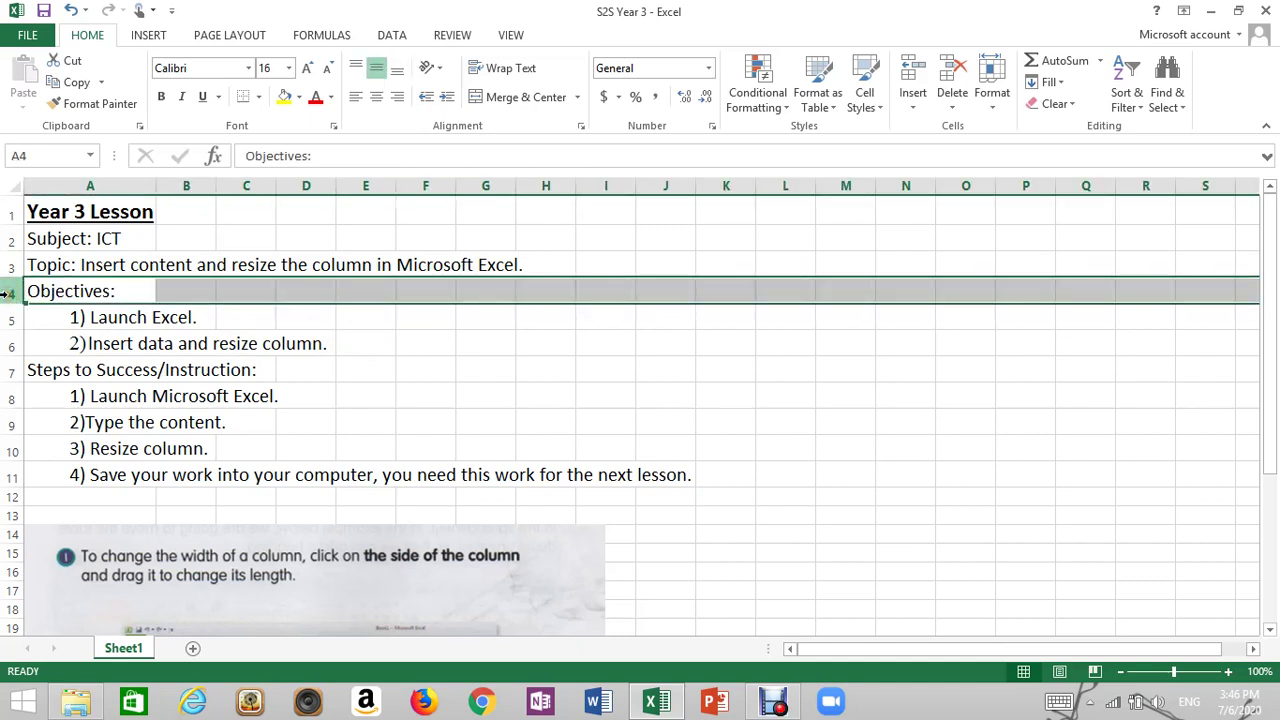
left_click(8, 318)
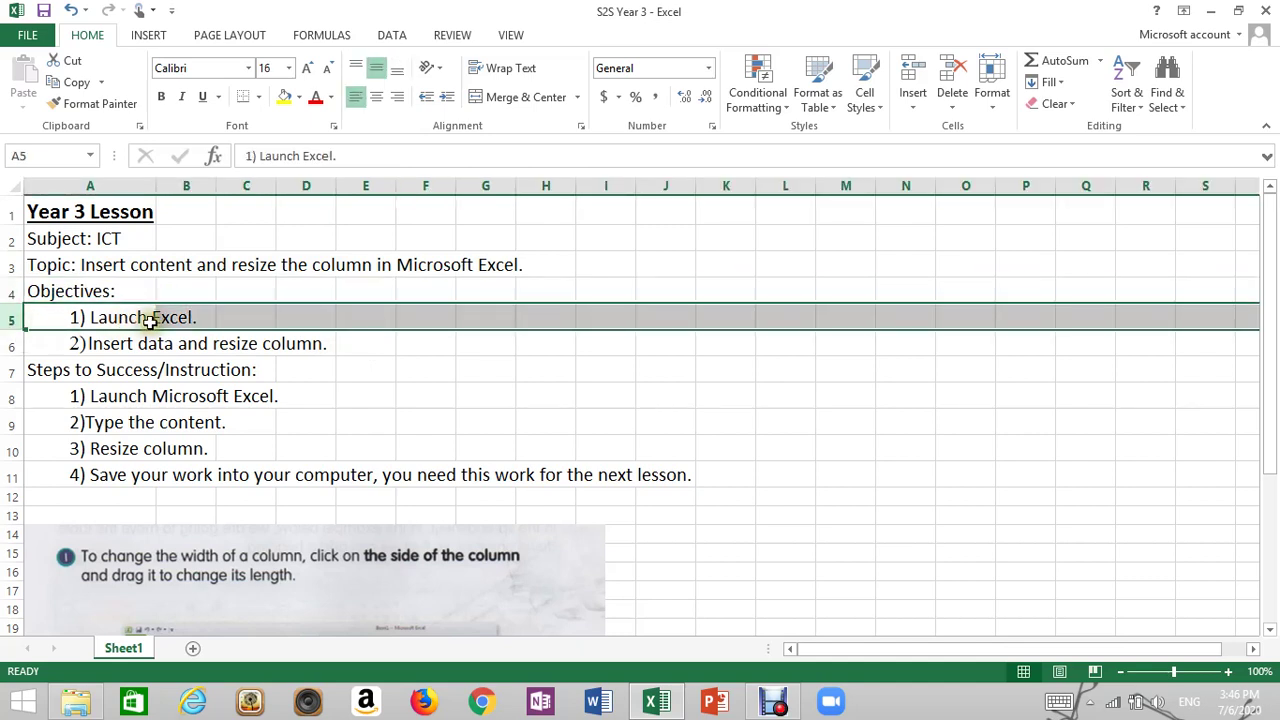
left_click(6, 344)
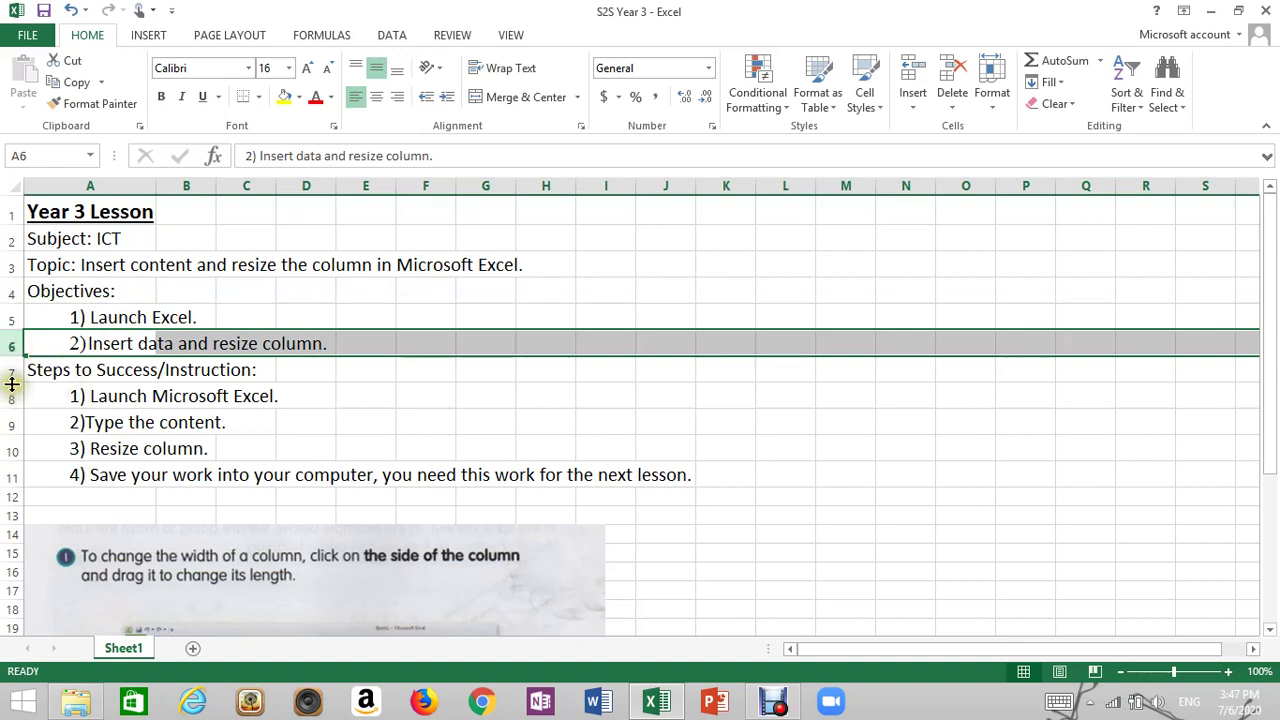
left_click(6, 370)
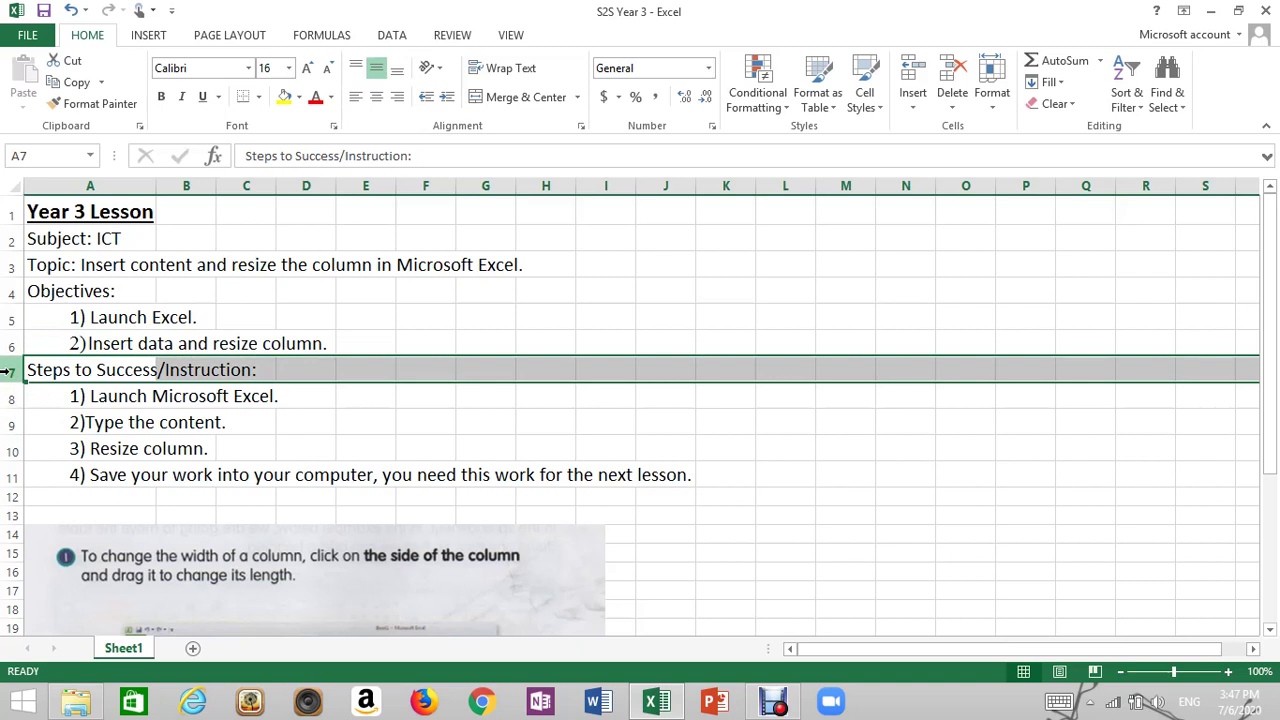
left_click(8, 396)
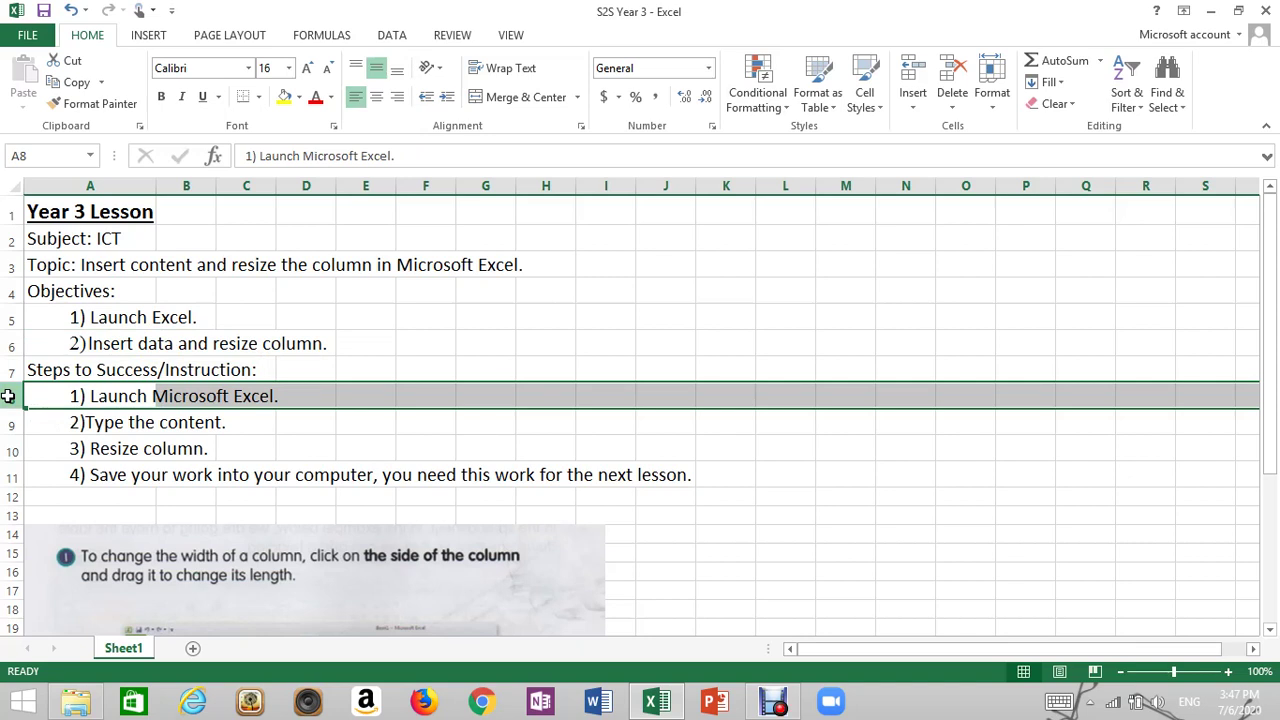
left_click(357, 435)
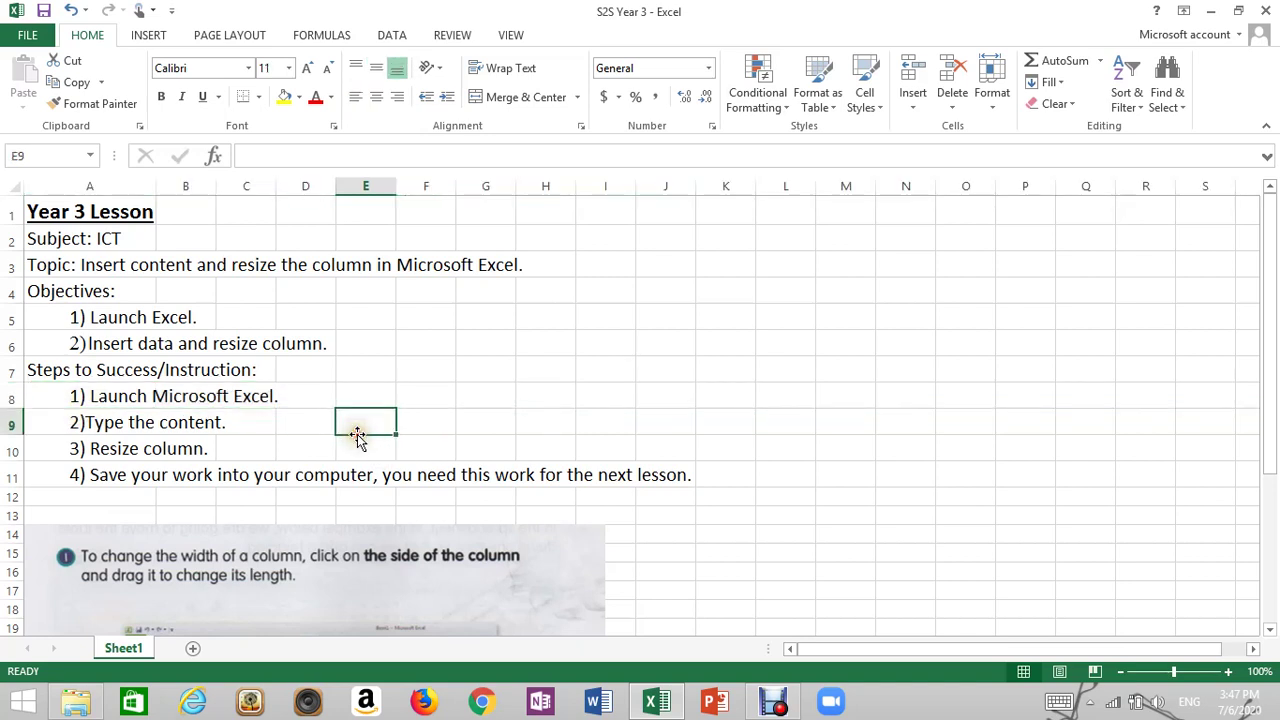
left_click(113, 424)
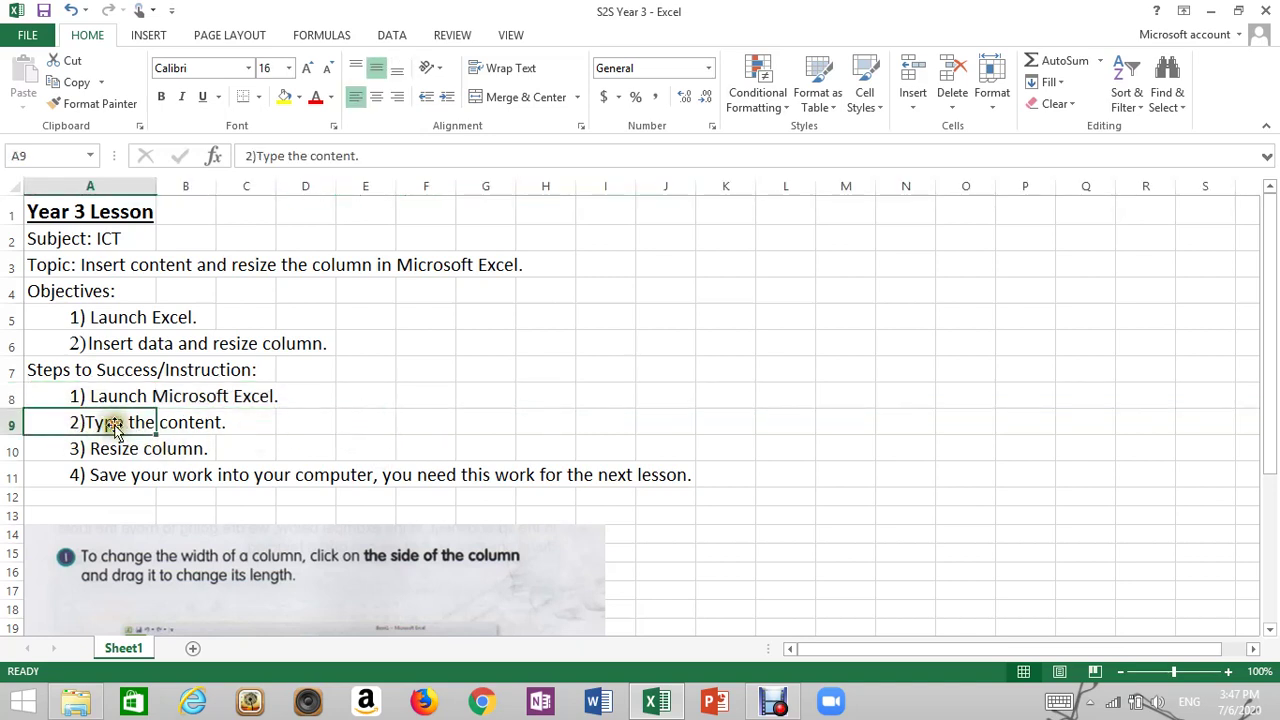
left_click(11, 450)
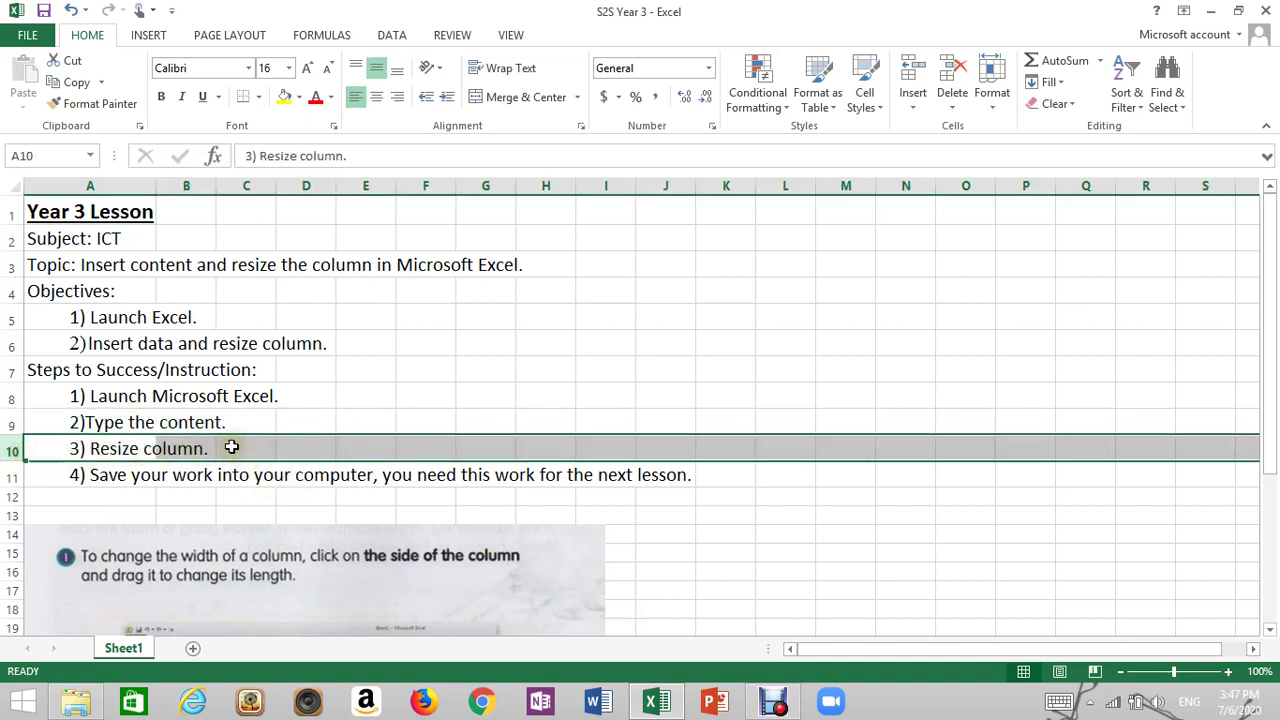
left_click(14, 477)
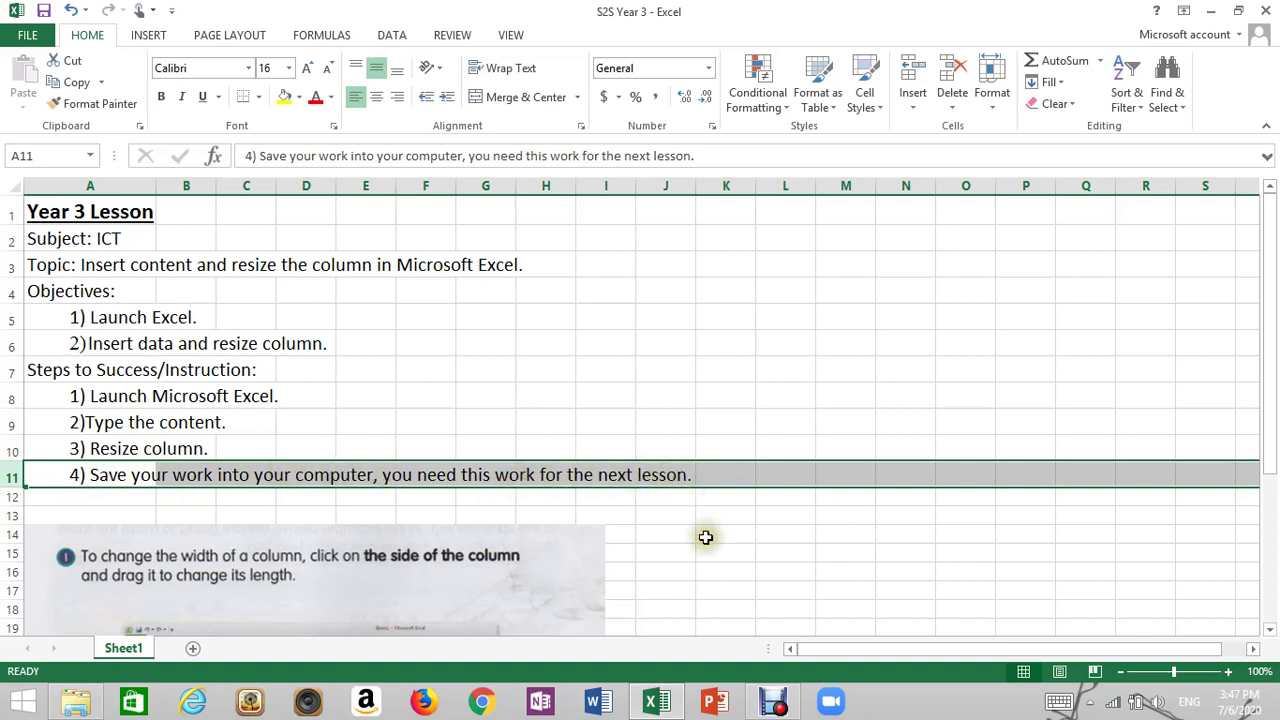
left_click(705, 537)
Scroll down to view the textbook picture, then scroll back up to the first step
scroll(314, 594, "down", 3)
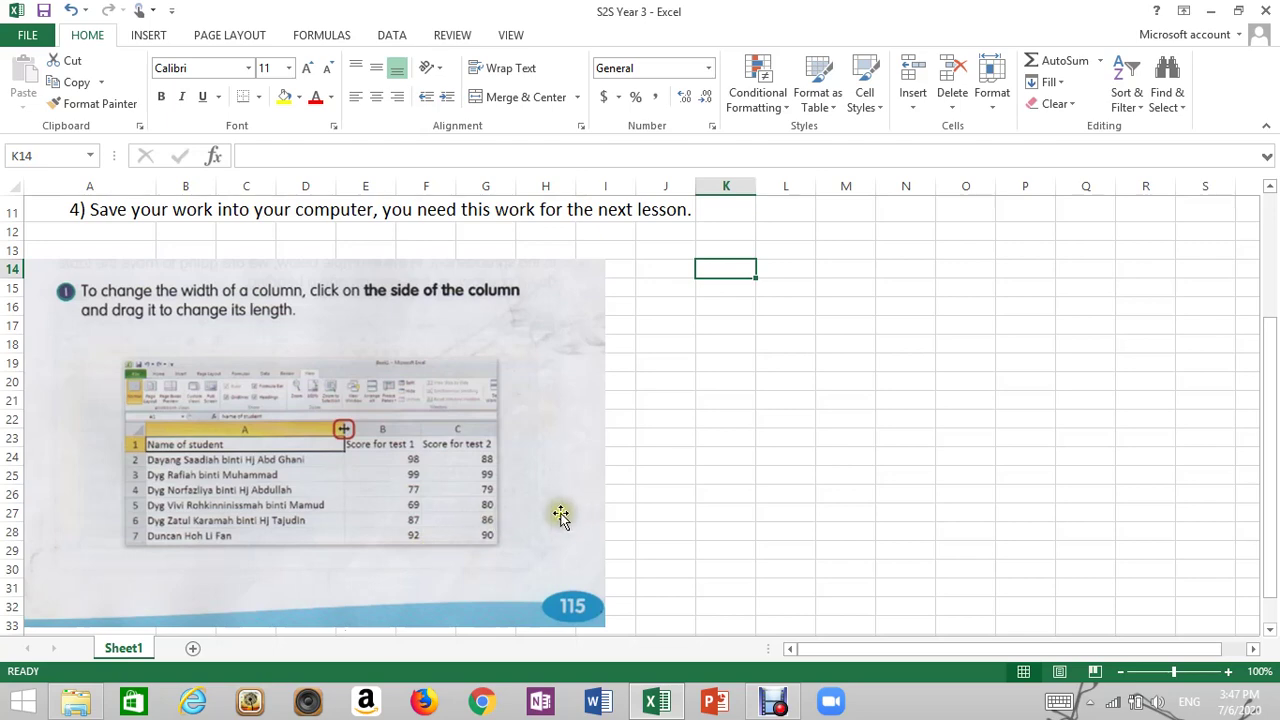
scroll(640, 505, "down", 1)
left_click(573, 495)
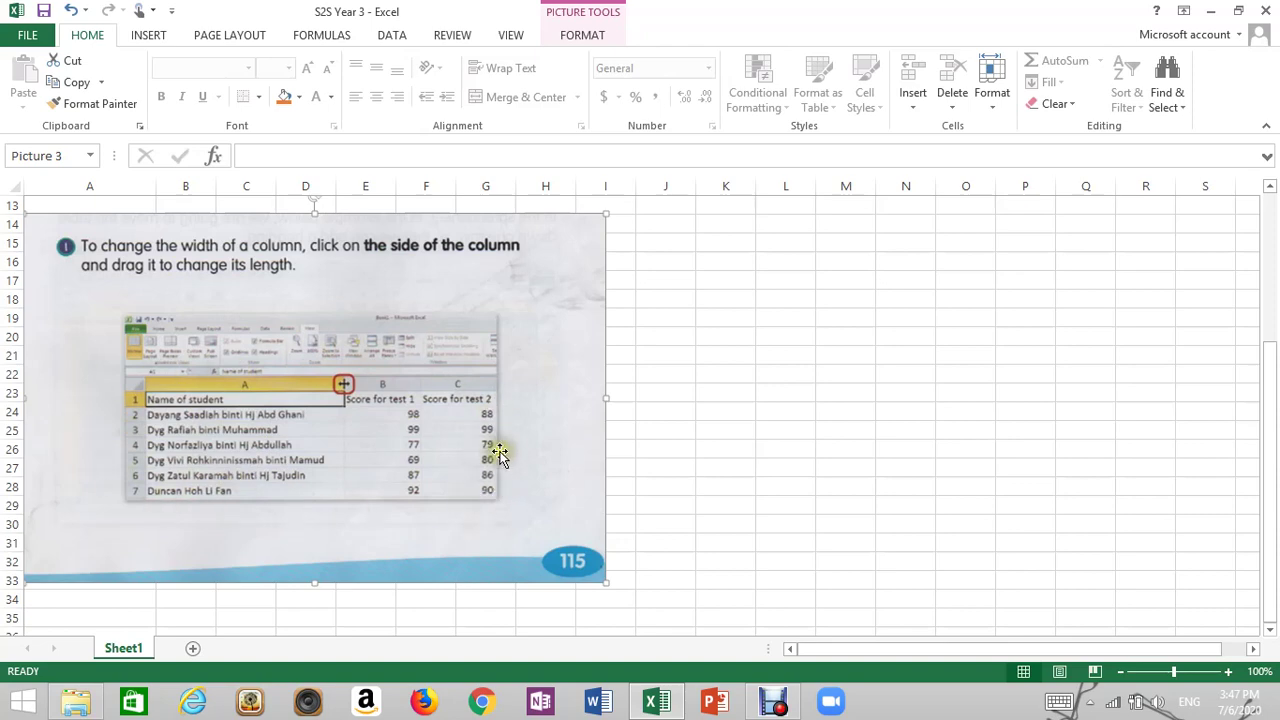
left_click(728, 391)
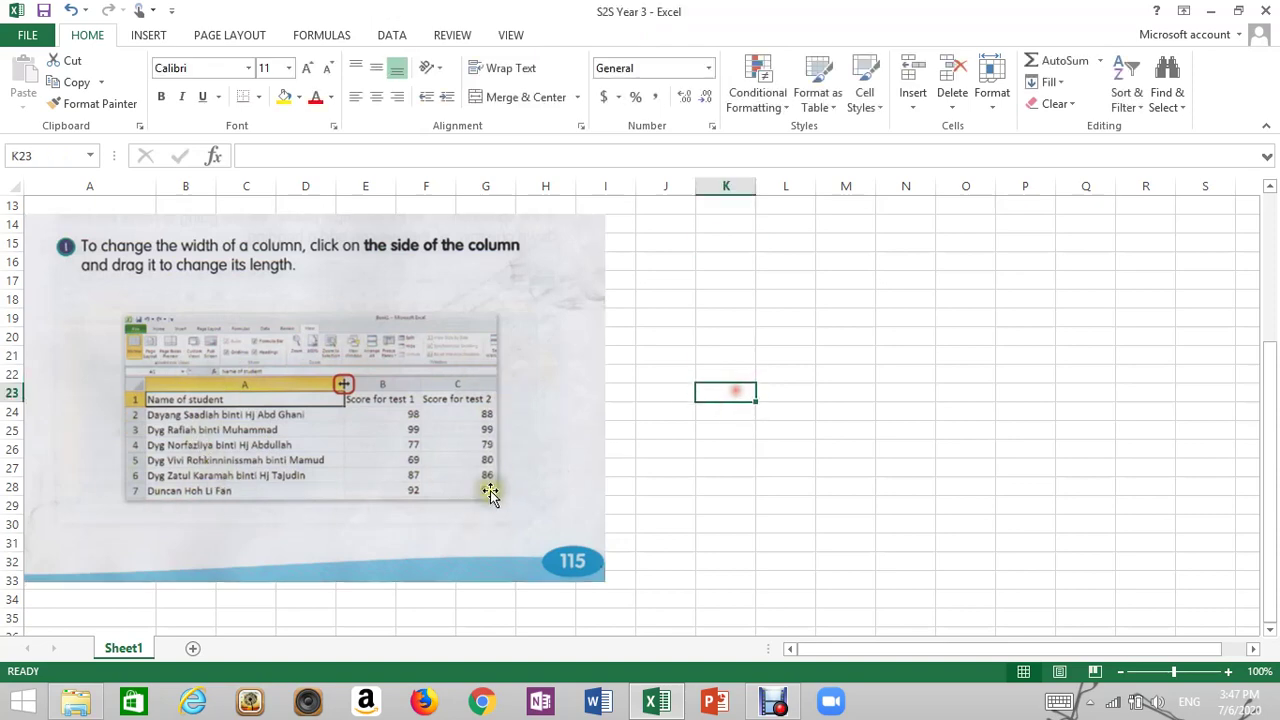
scroll(490, 490, "up", 2)
scroll(490, 490, "up", 2)
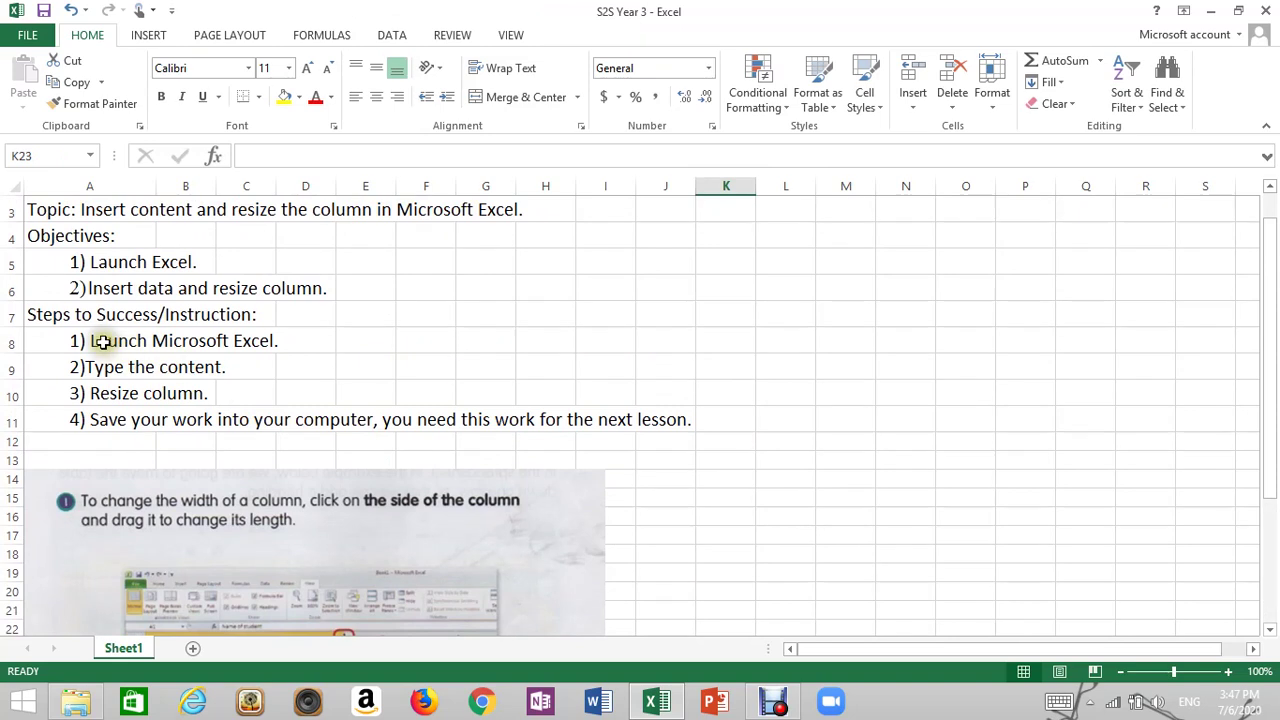
left_click(100, 340)
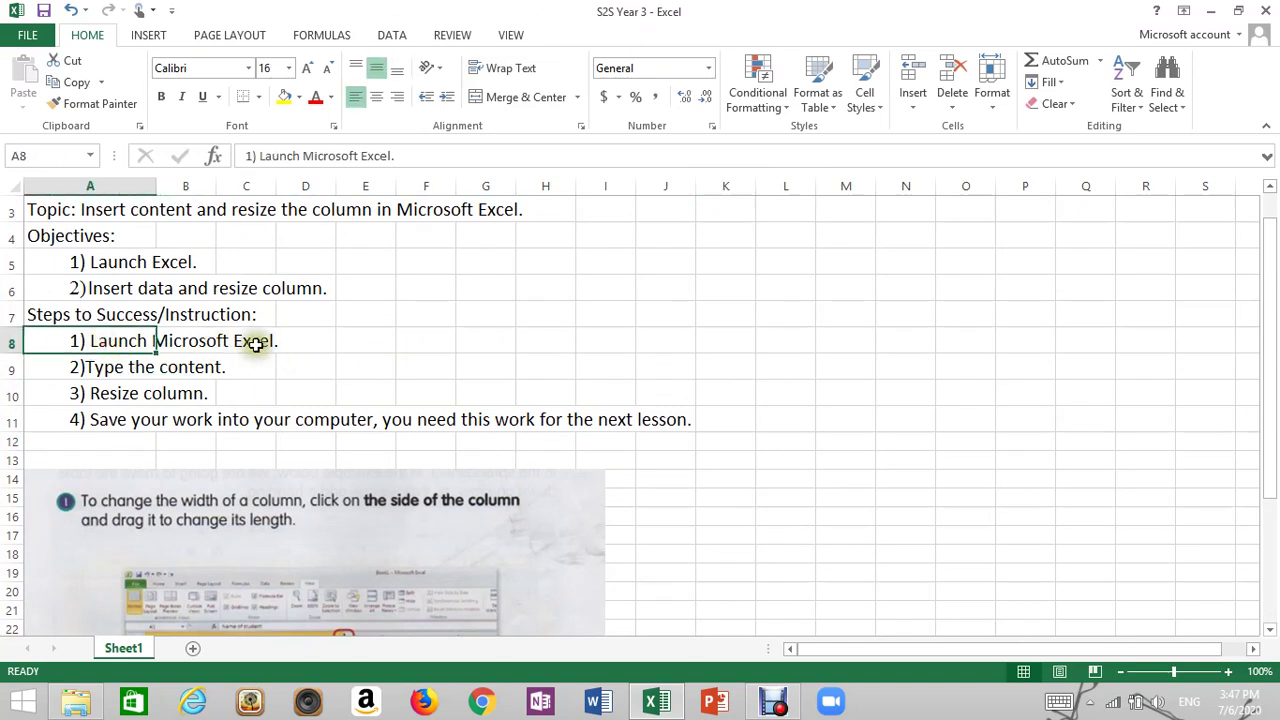
left_click(246, 340)
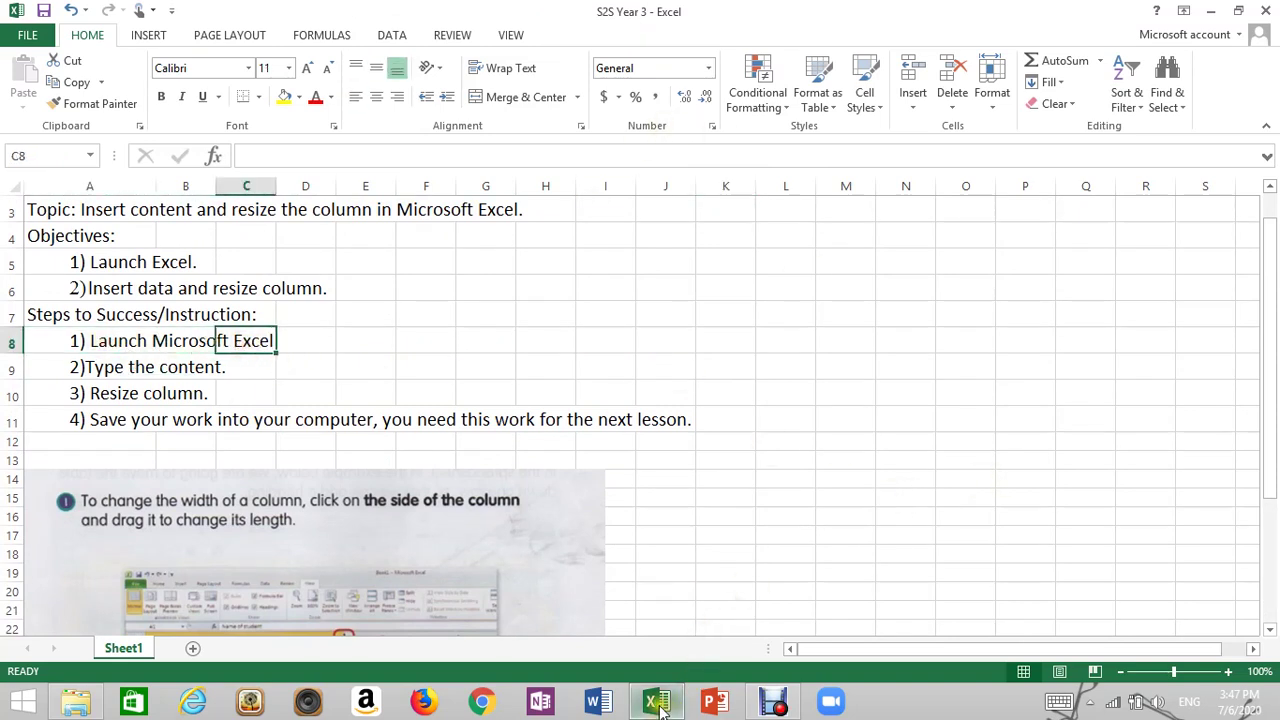
Close the S2S Year 3 workbook window to return to the desktop
left_click(1032, 400)
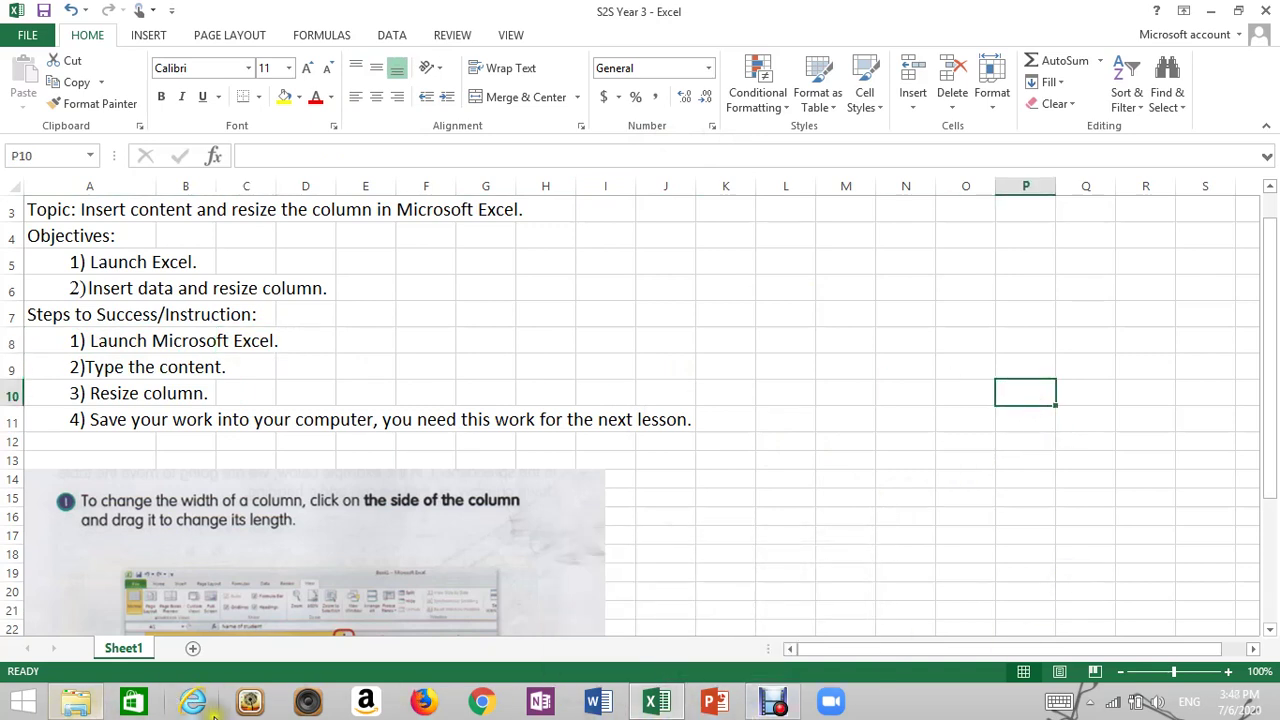
mouse_move(668, 712)
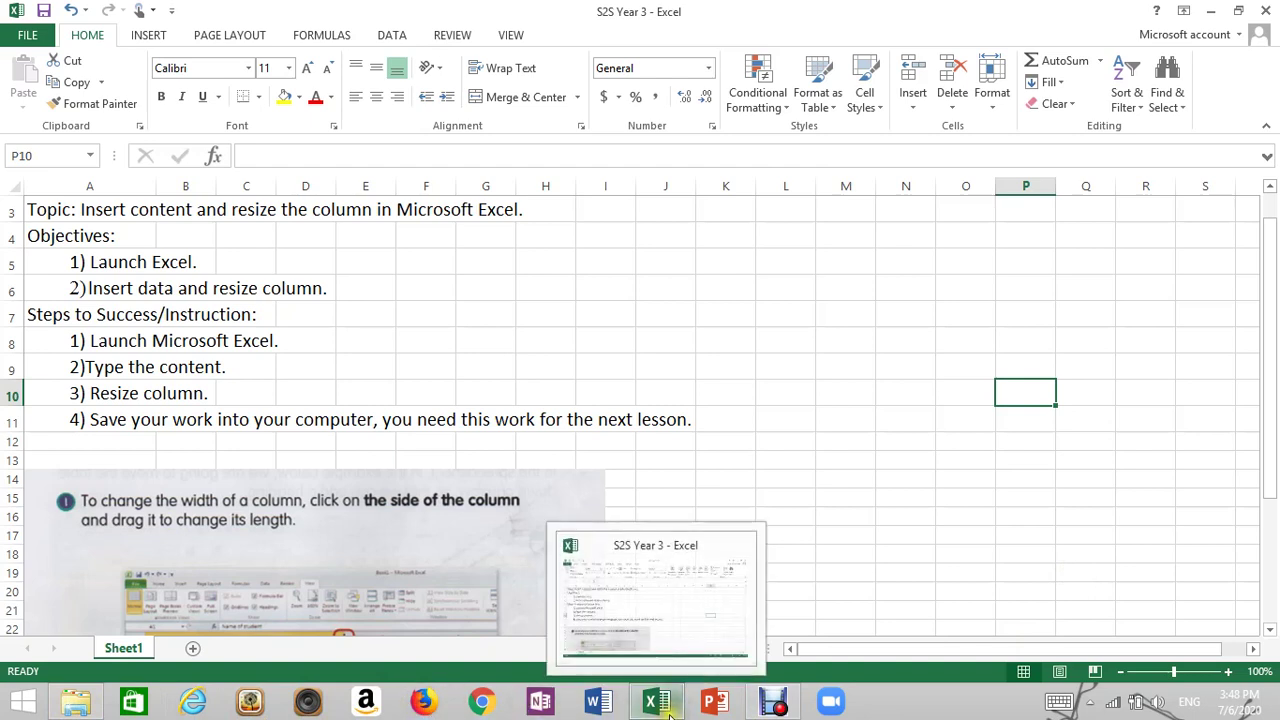
left_click(885, 553)
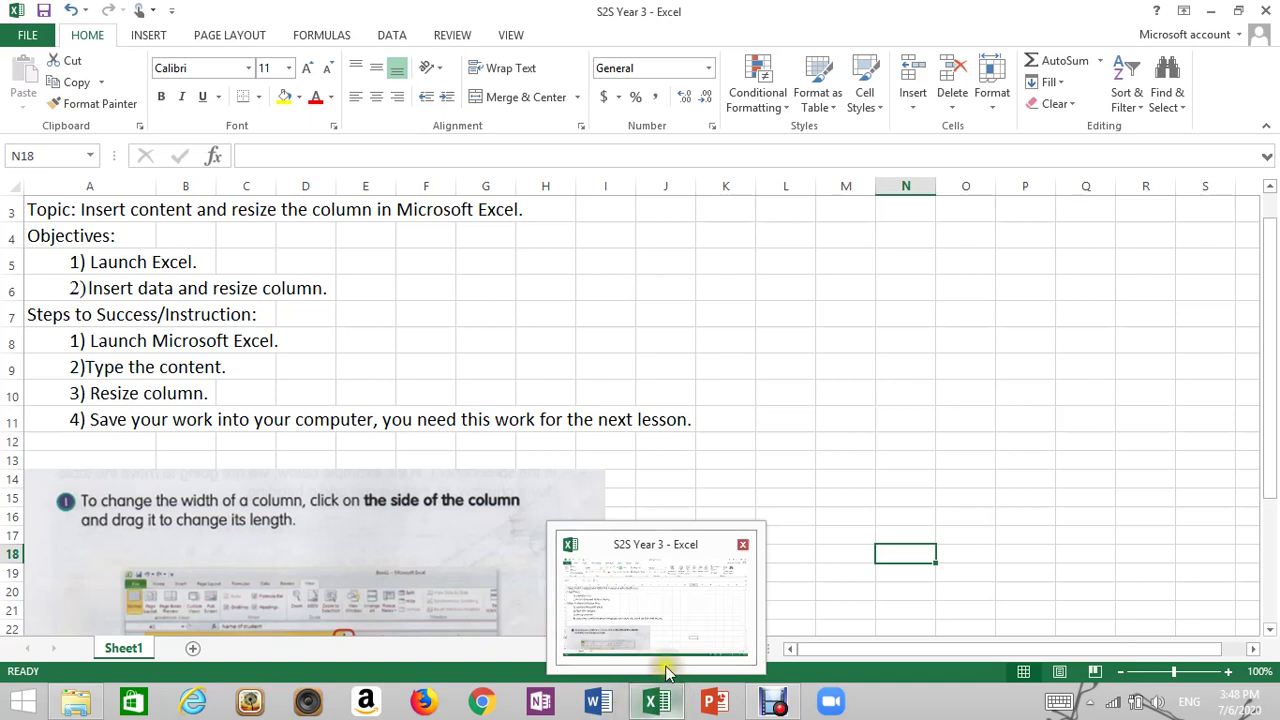
left_click(850, 352)
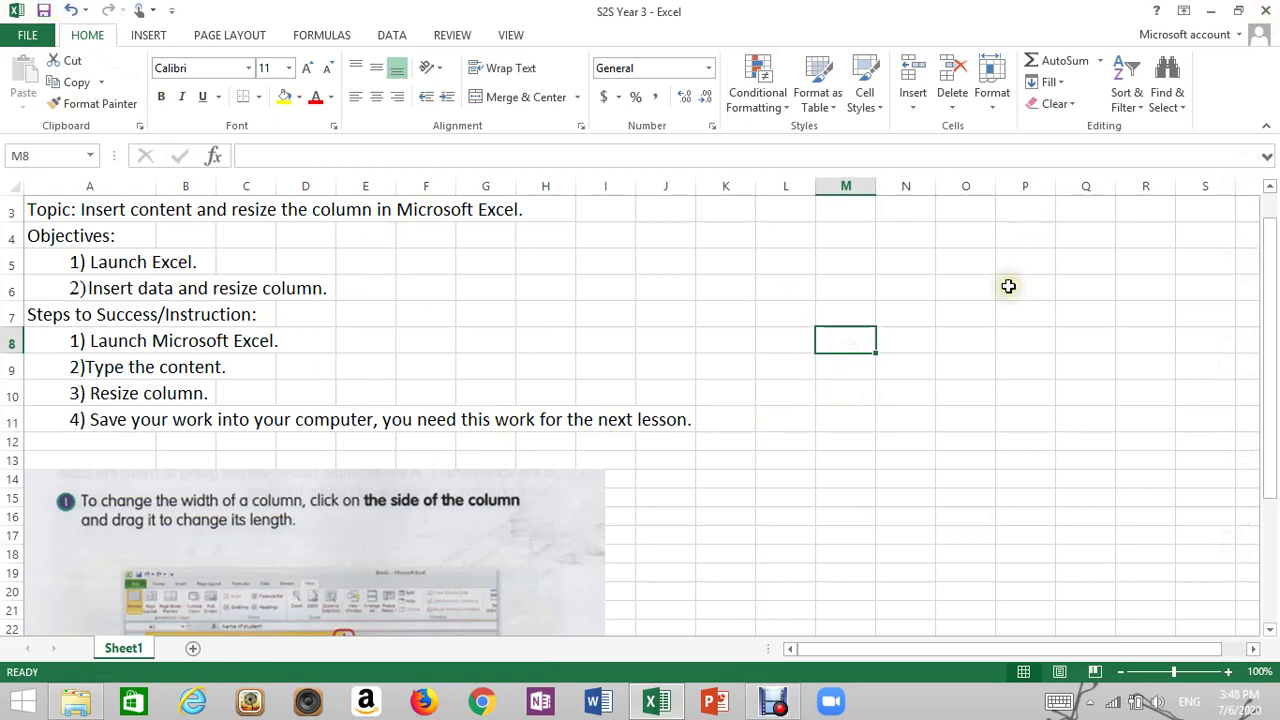
left_click(1268, 10)
left_click(1037, 241)
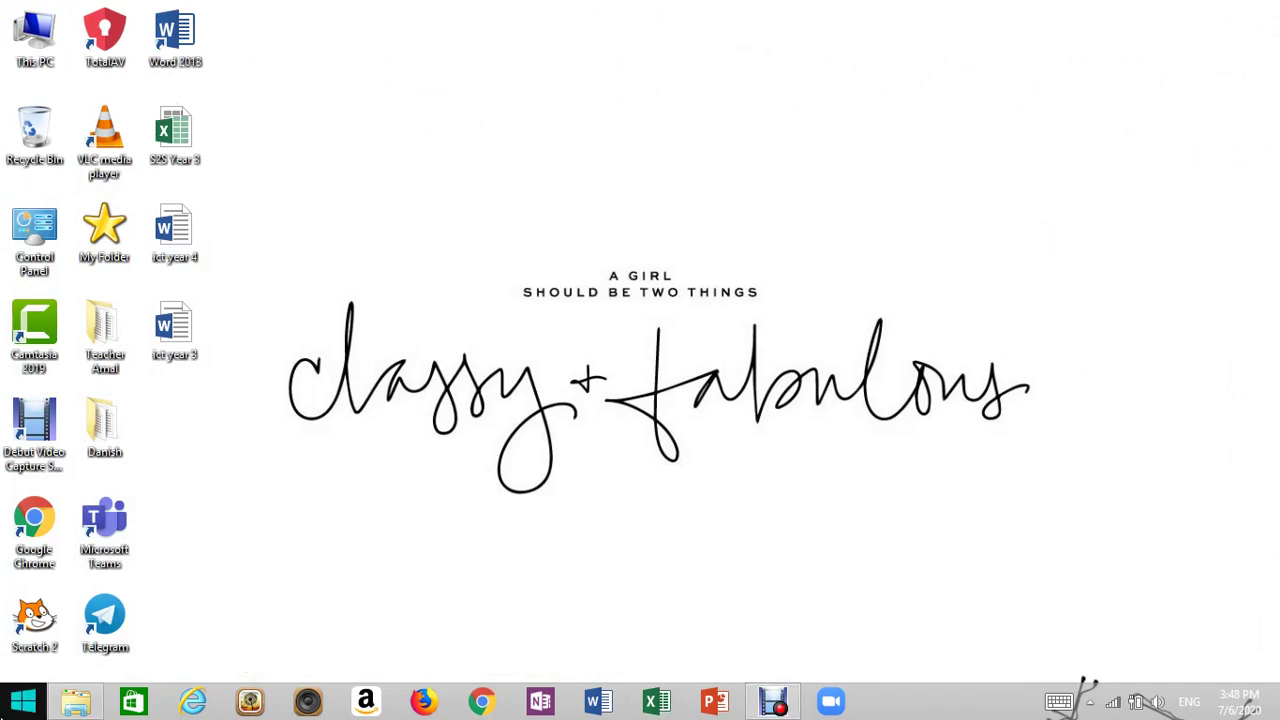
Search the Start screen for 'ex', fixing typos, and launch Excel 2013 from the results
left_click(4, 715)
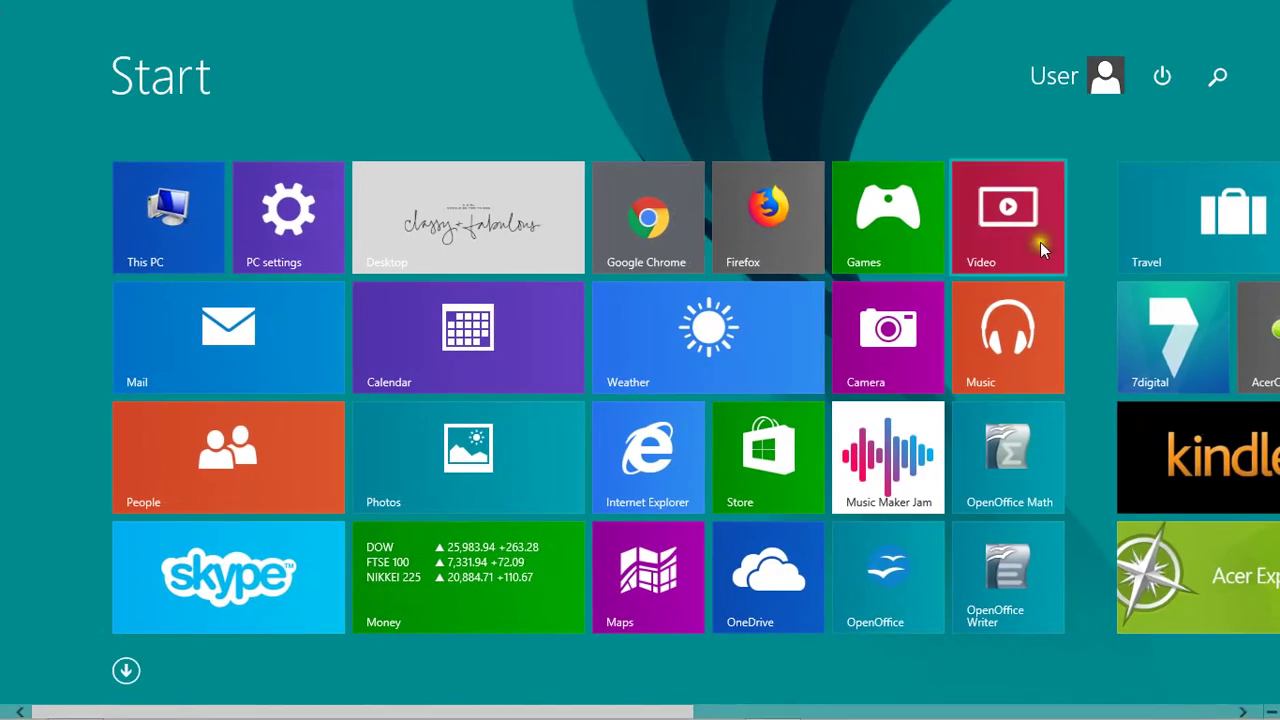
left_click(1220, 77)
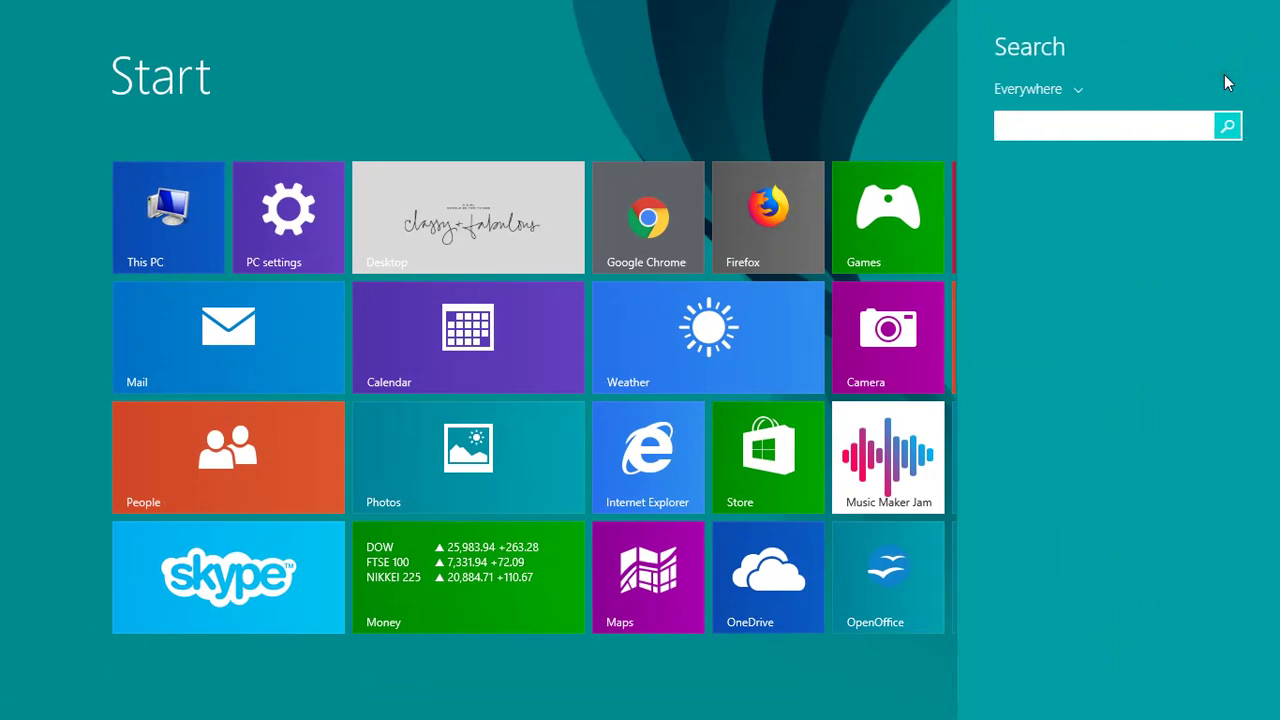
left_click(1010, 126)
left_click(1033, 124)
type("ecel")
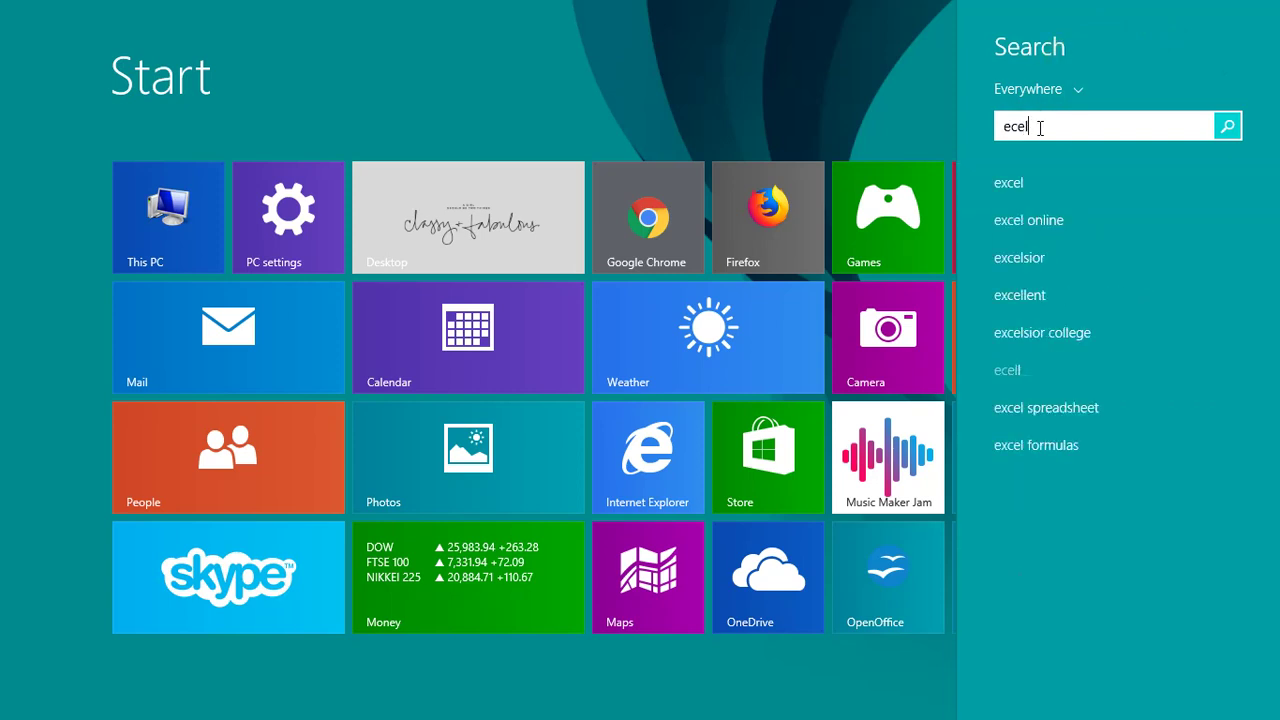
key("BackSpace")
type("cel")
key("BackSpace")
type("x")
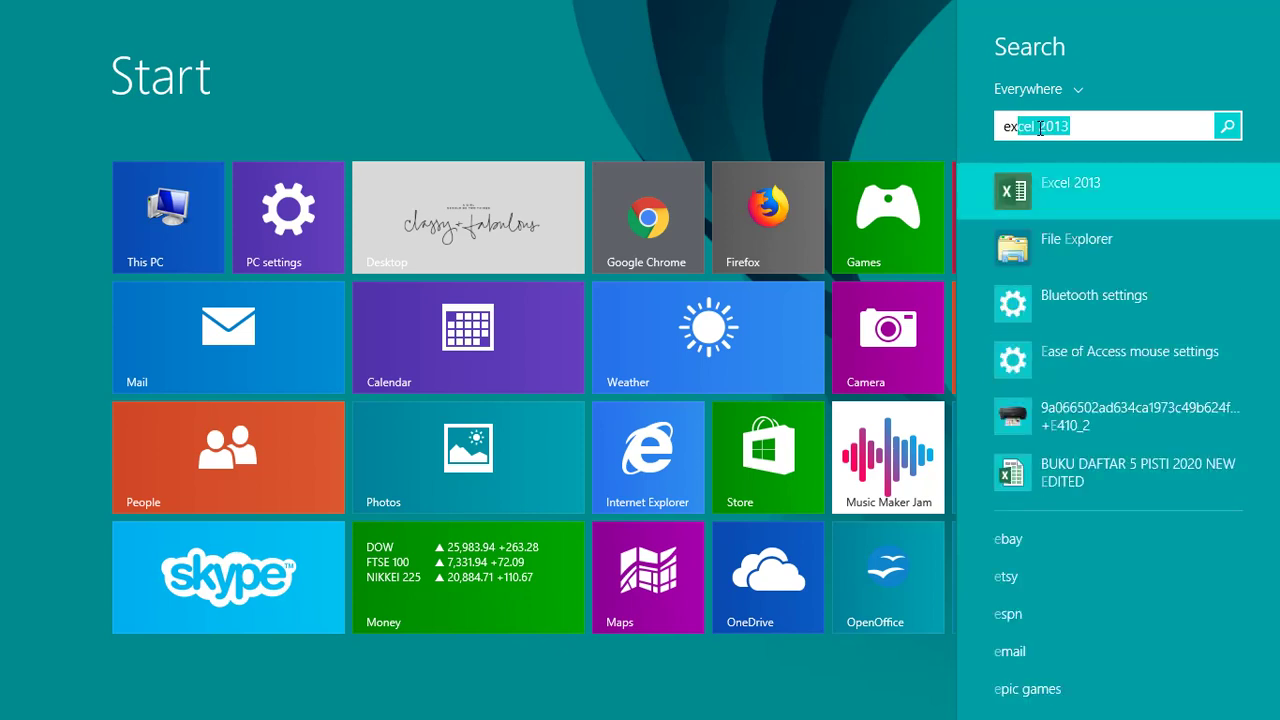
left_click(1107, 195)
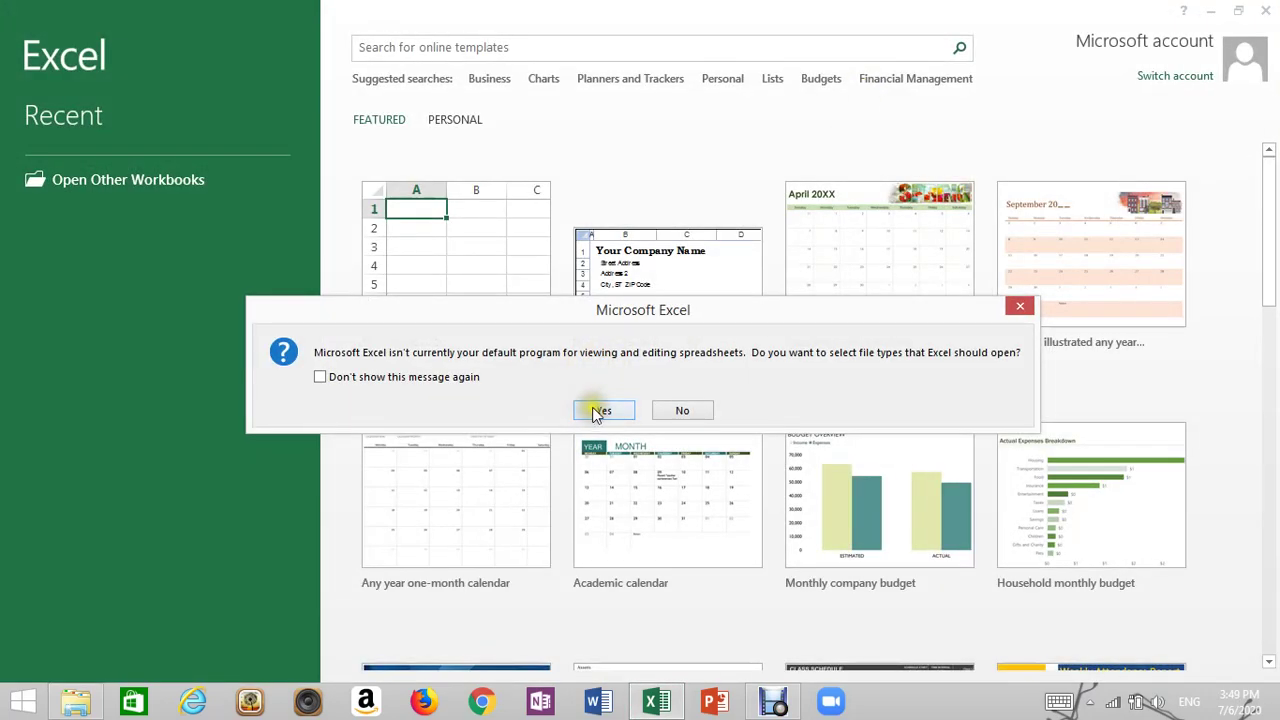
Make Excel the default spreadsheet program, open a blank workbook, and restore its window down
left_click(594, 410)
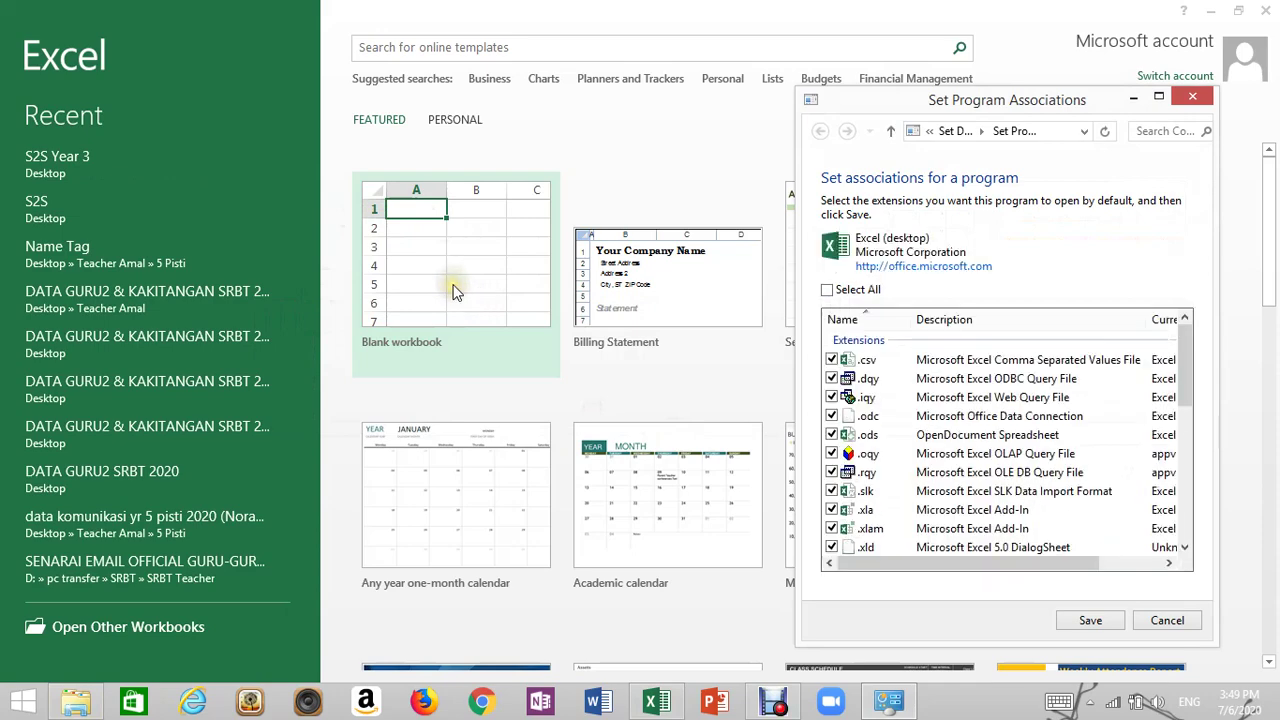
left_click(1090, 618)
left_click(495, 272)
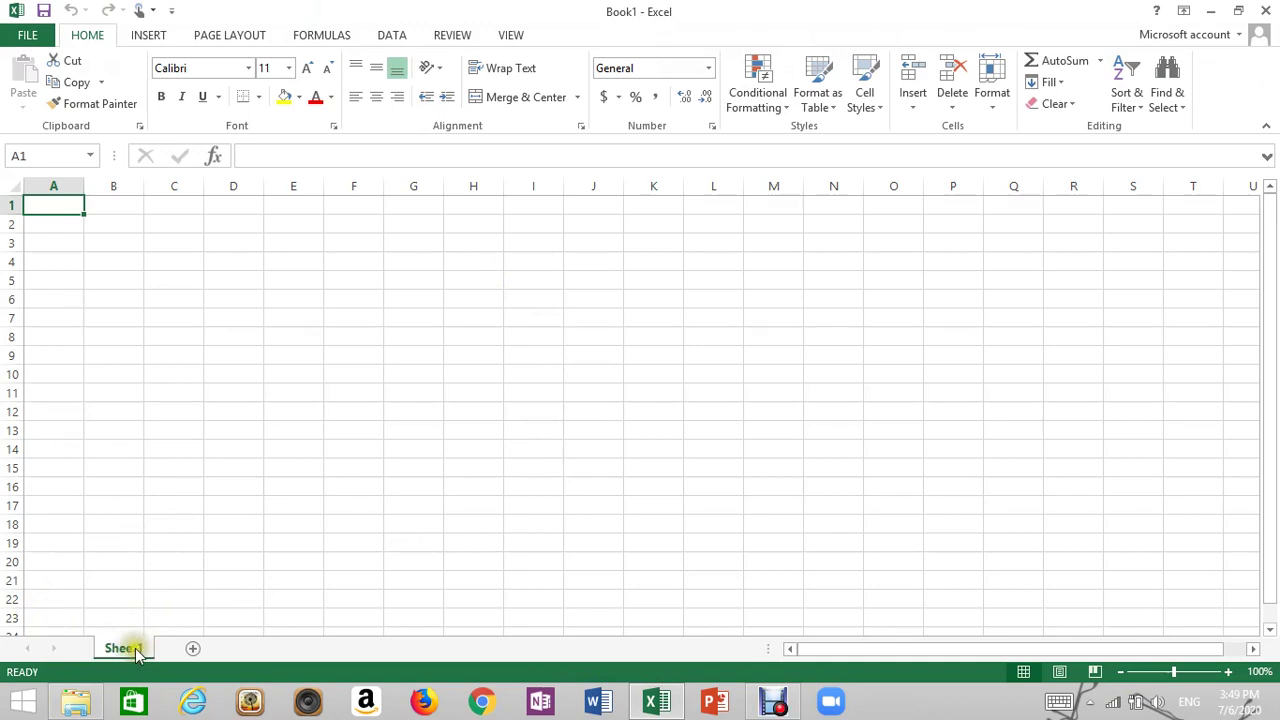
left_click(400, 411)
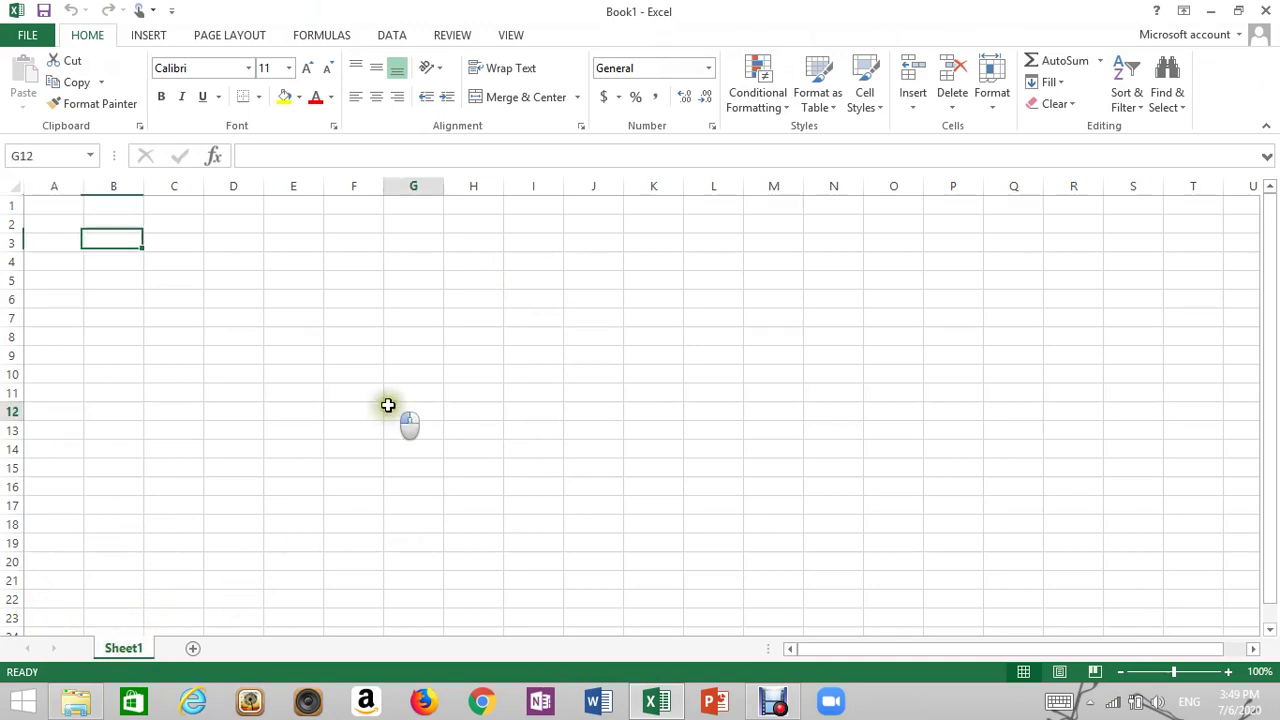
left_click(1238, 10)
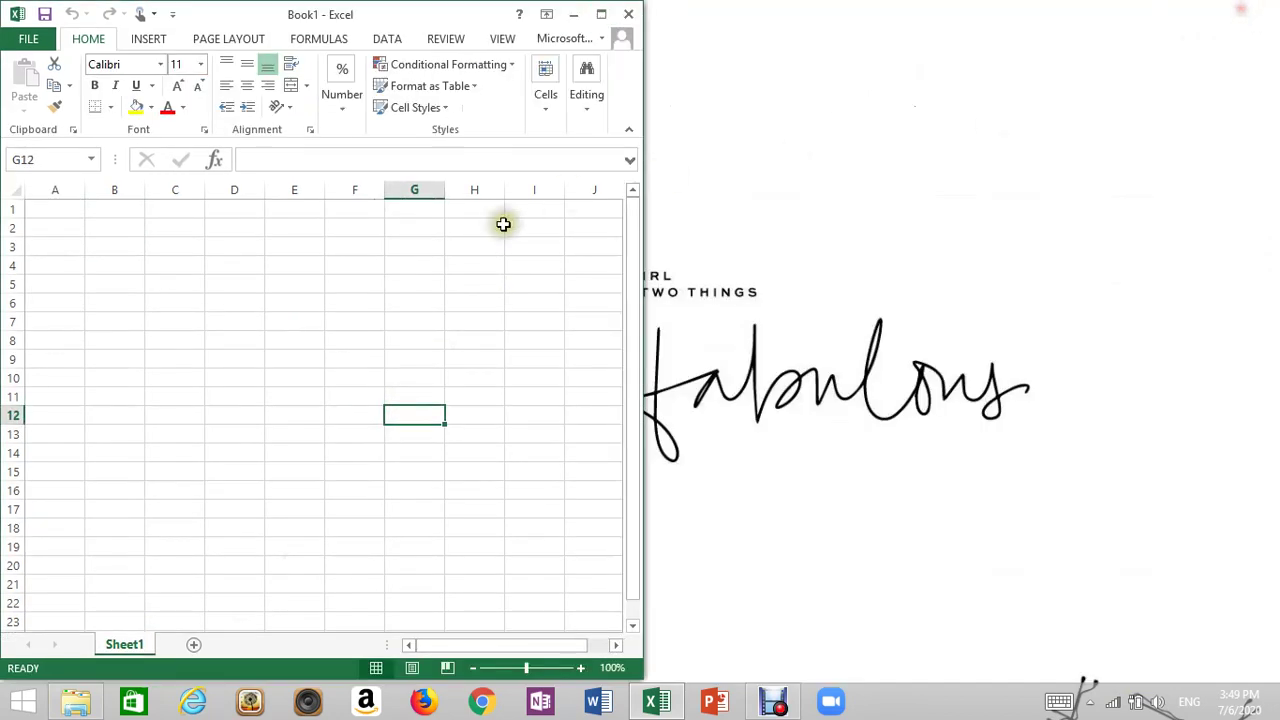
Move Book1 right, open S2S Year 3 on the left, and scroll to its column-width picture
left_click_drag(417, 11, 1044, 12)
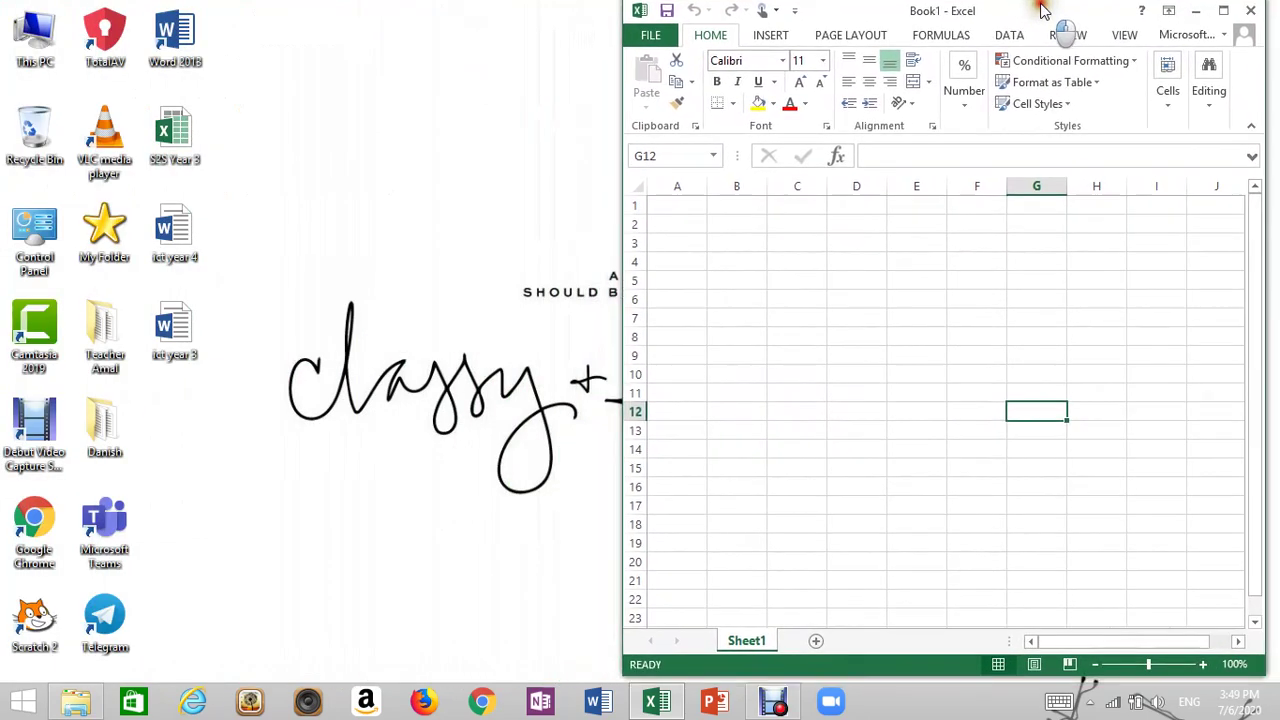
double_click(174, 135)
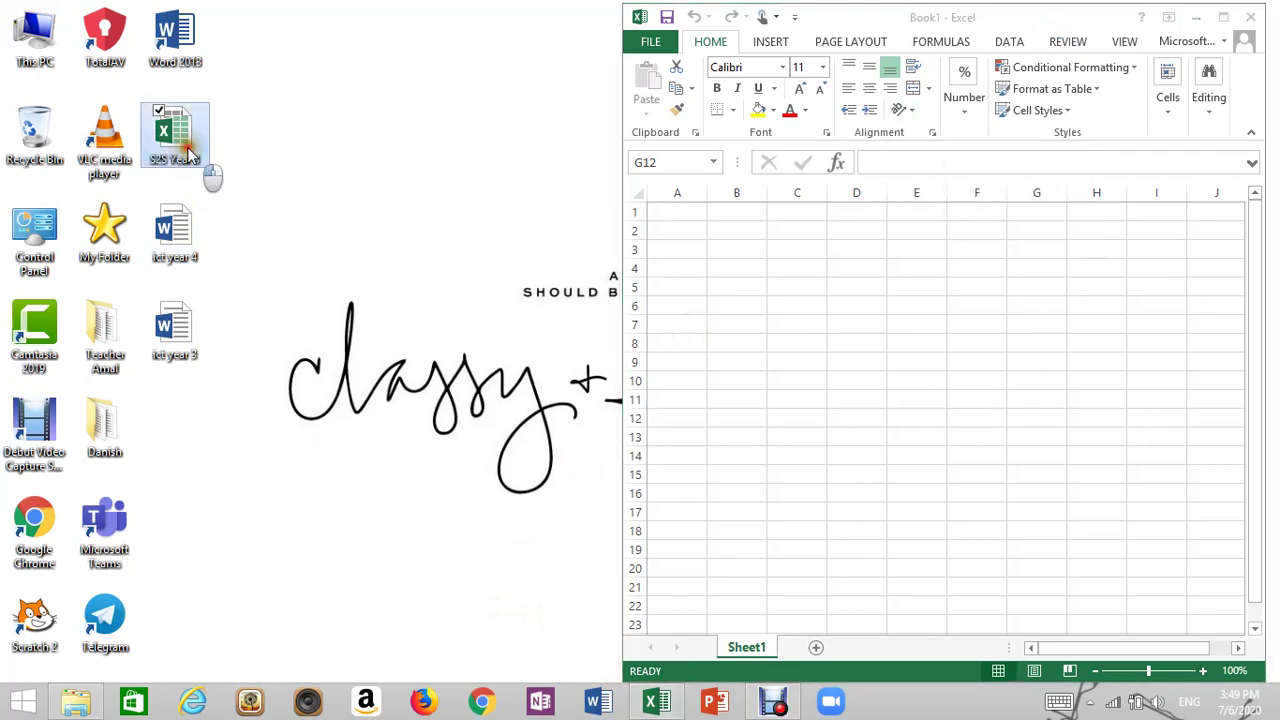
left_click_drag(590, 56, 472, 22)
scroll(503, 343, "down", 5)
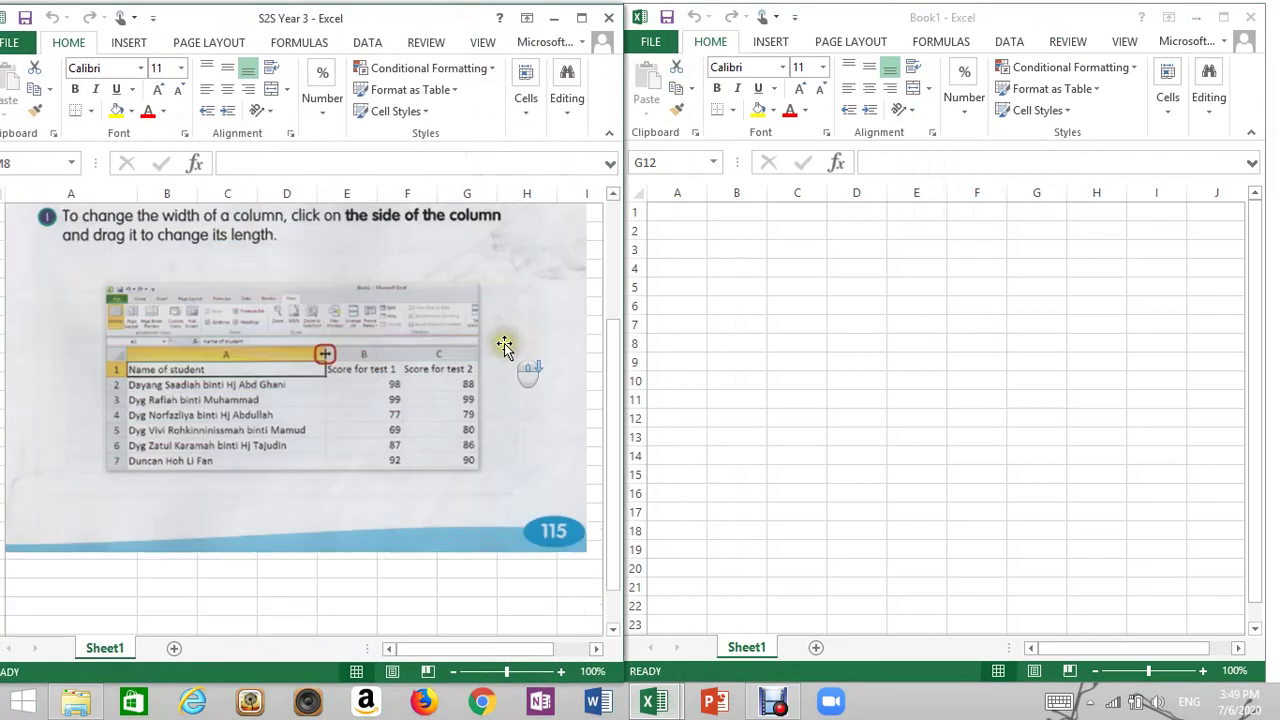
left_click(405, 385)
left_click_drag(618, 415, 610, 394)
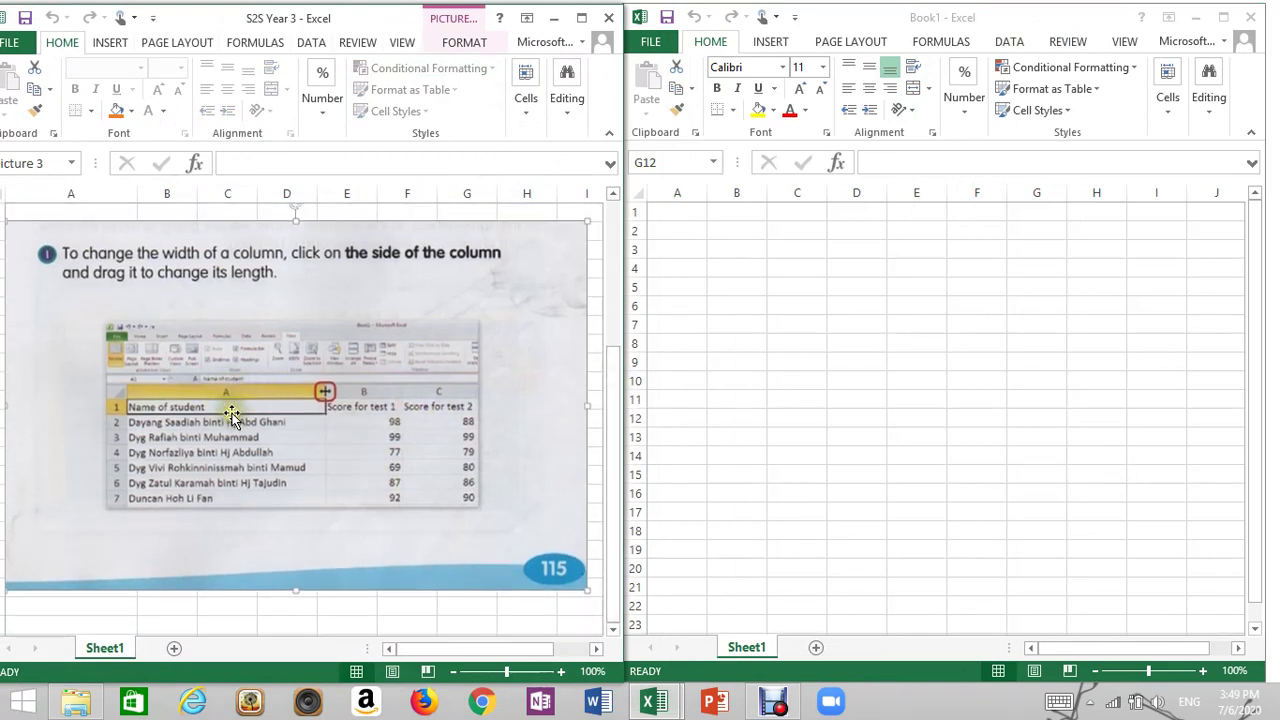
Type 'Name of student' in A1 and the three student names in A2, A3 and A4
left_click(677, 212)
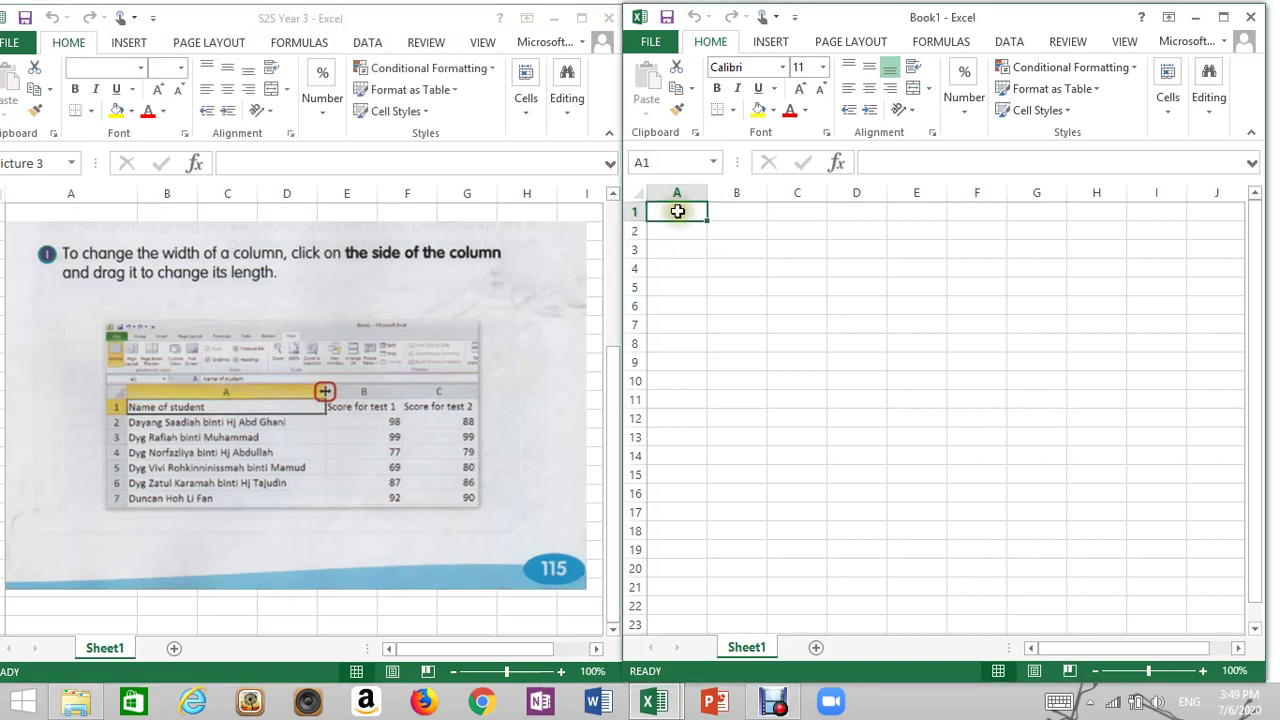
type("Name of student")
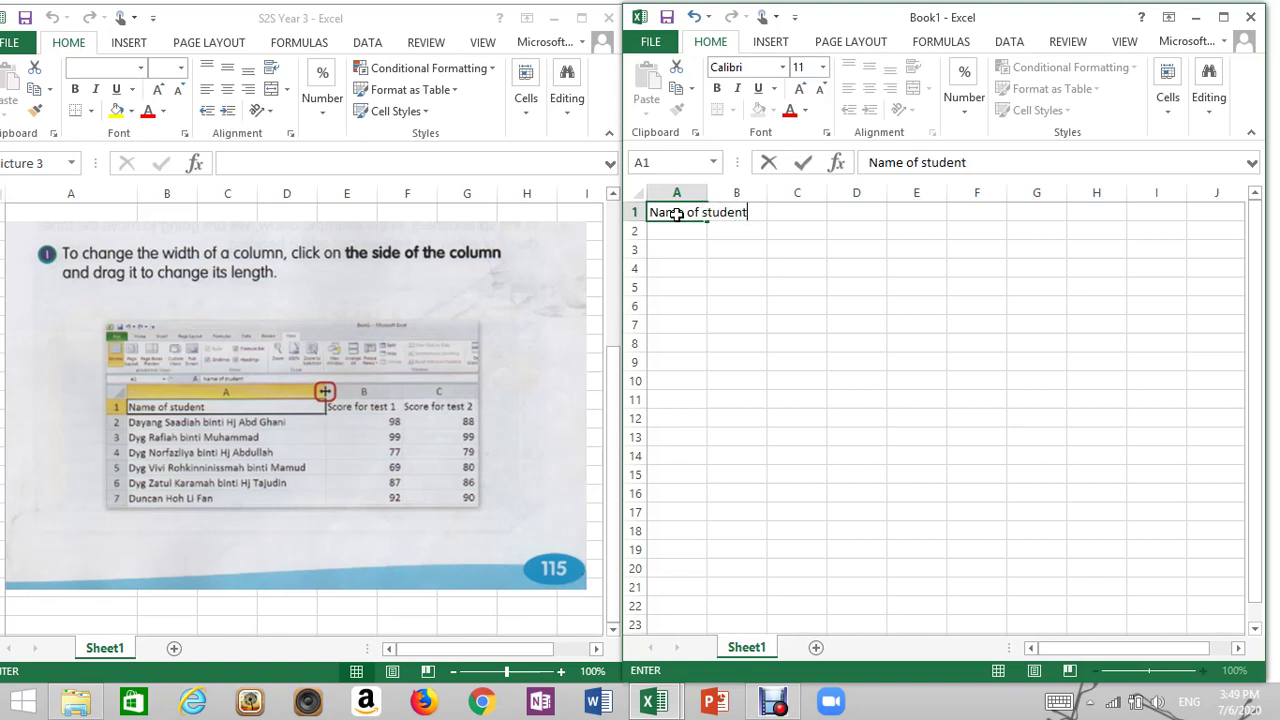
left_click(671, 231)
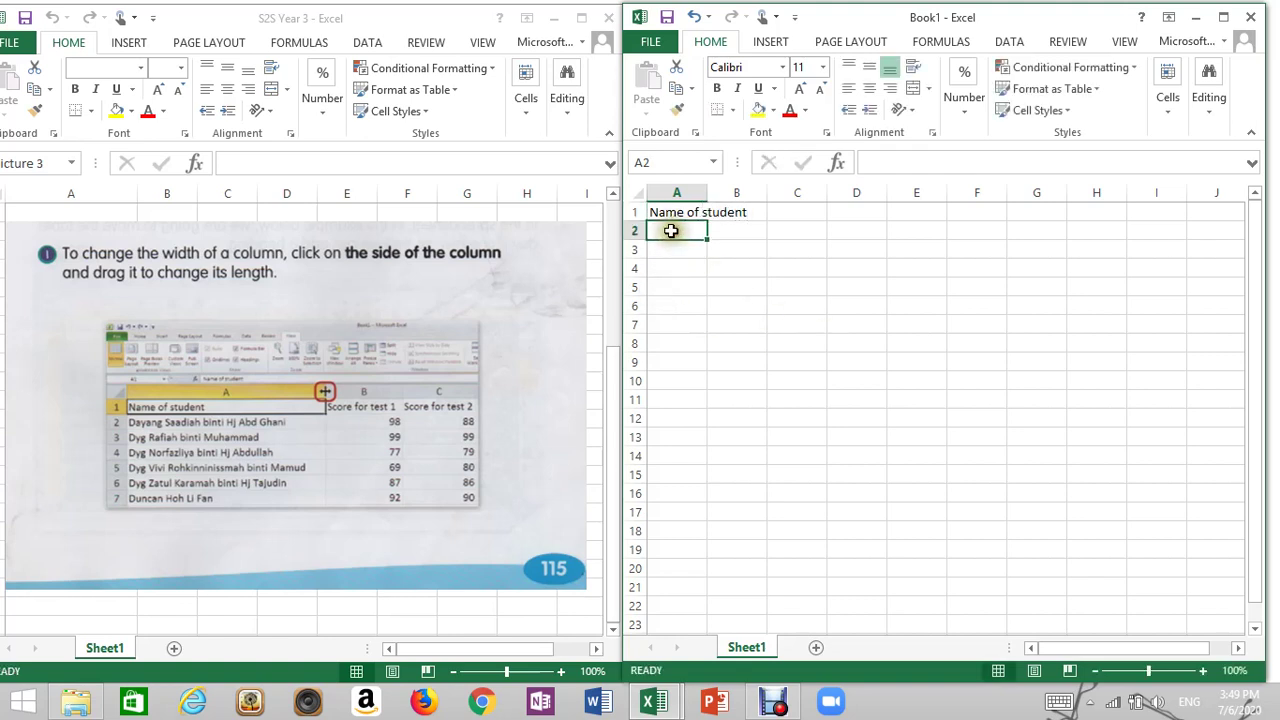
type("D")
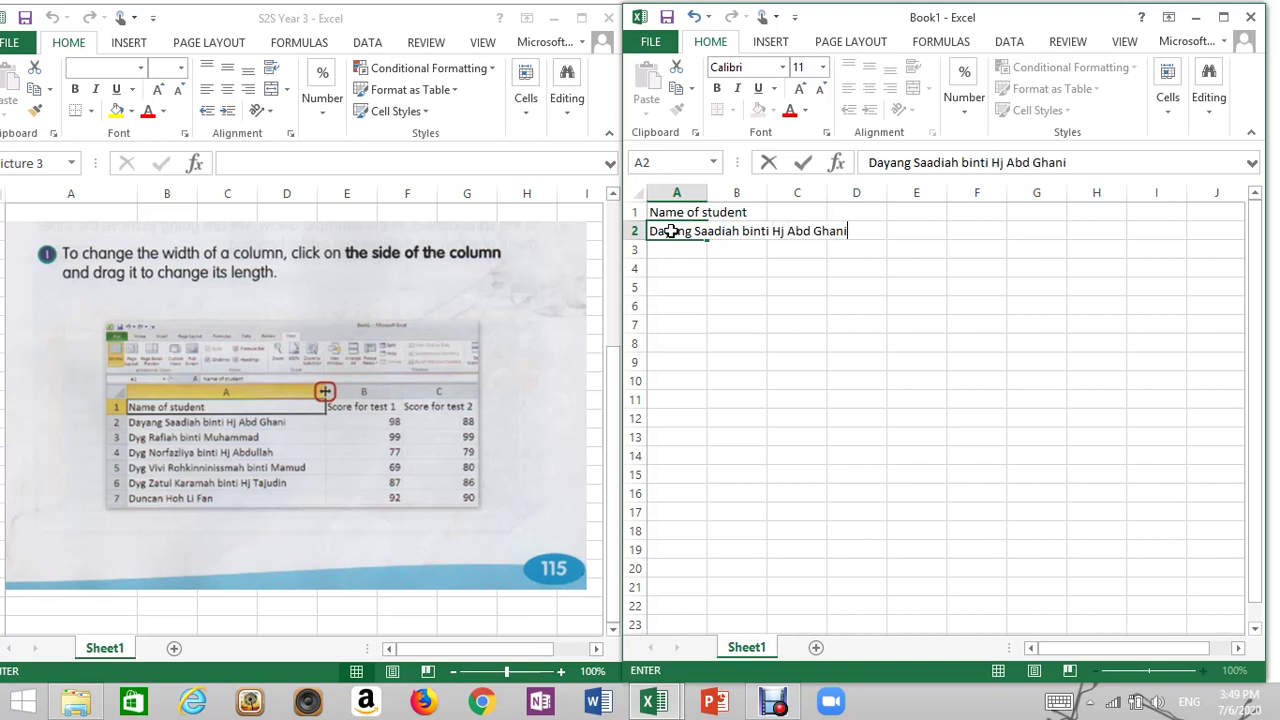
left_click(682, 250)
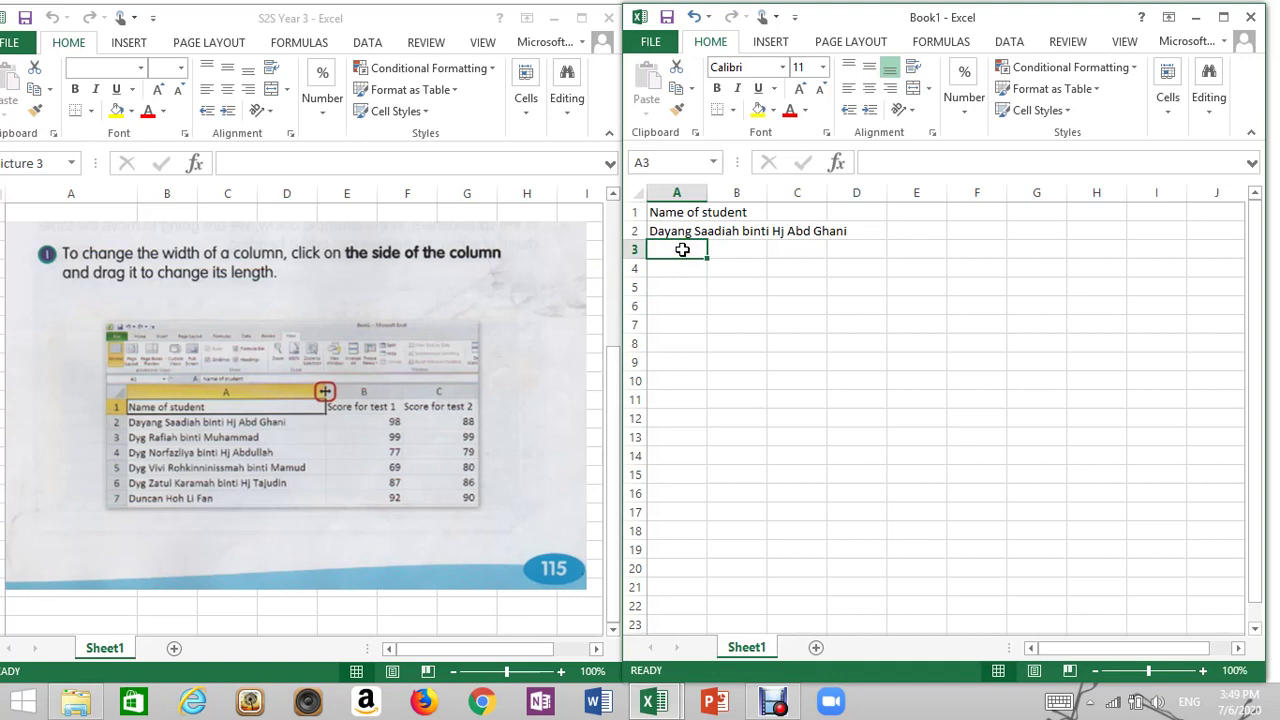
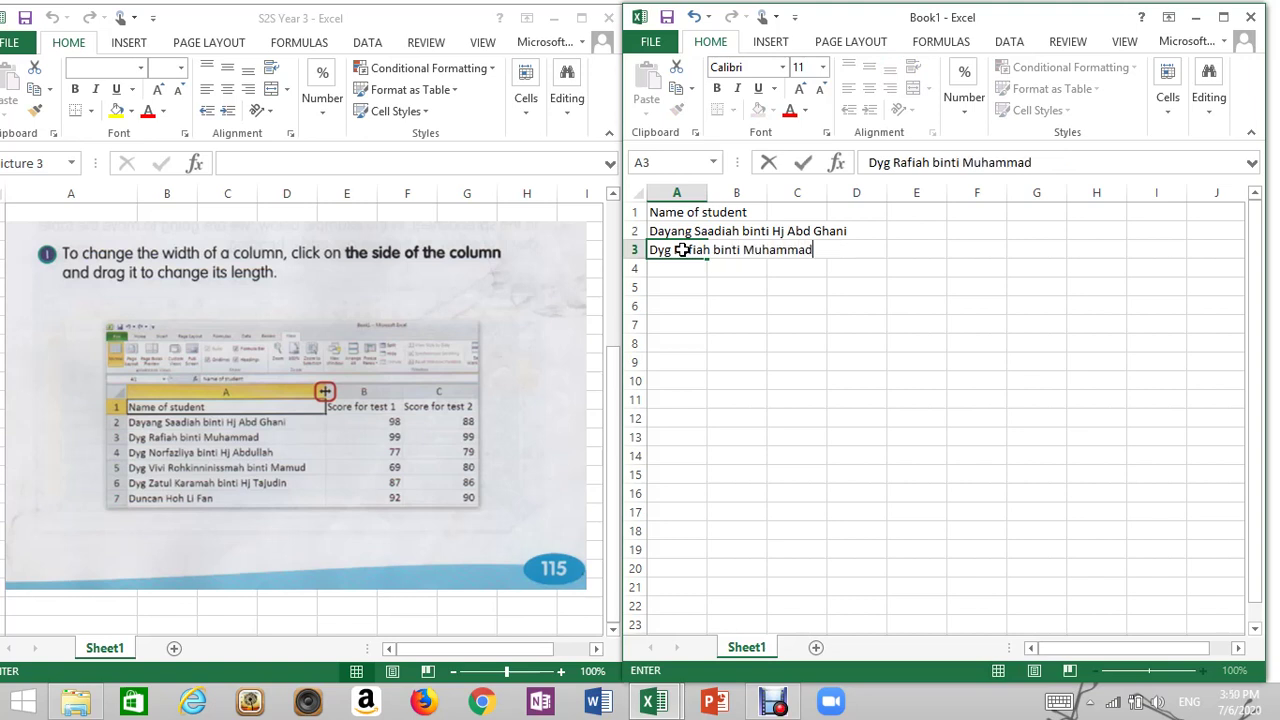
key("Return")
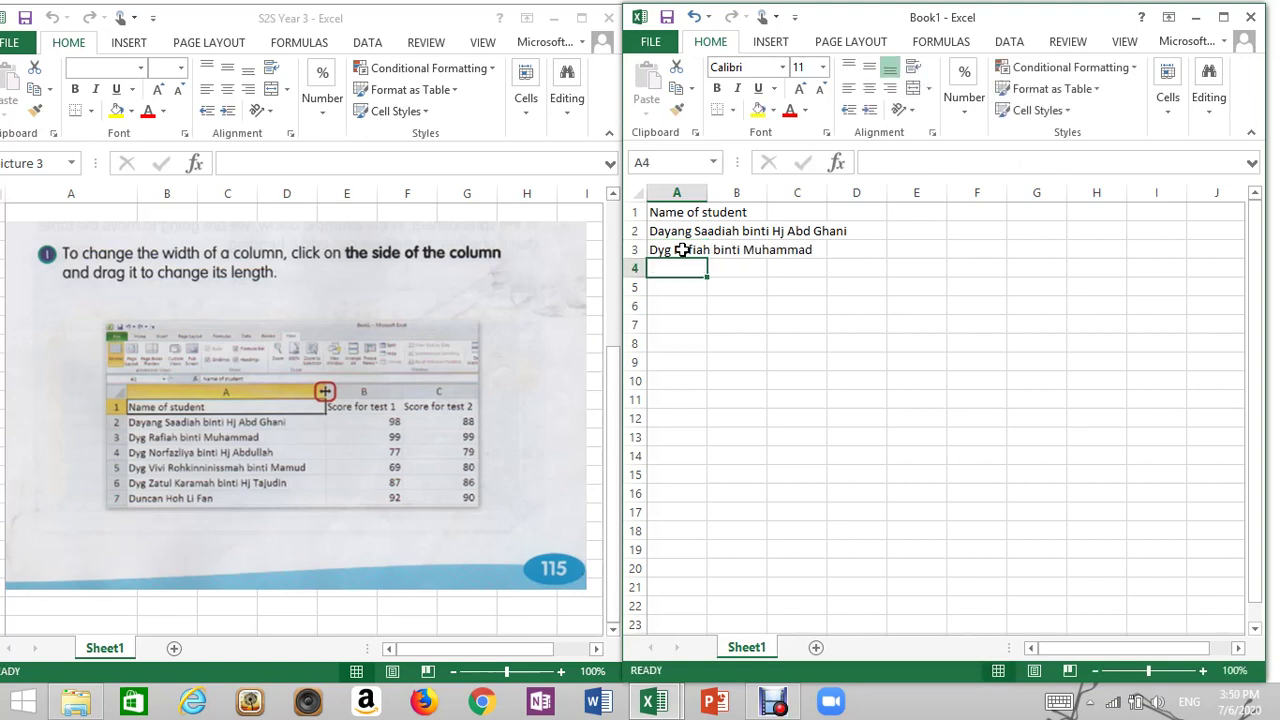
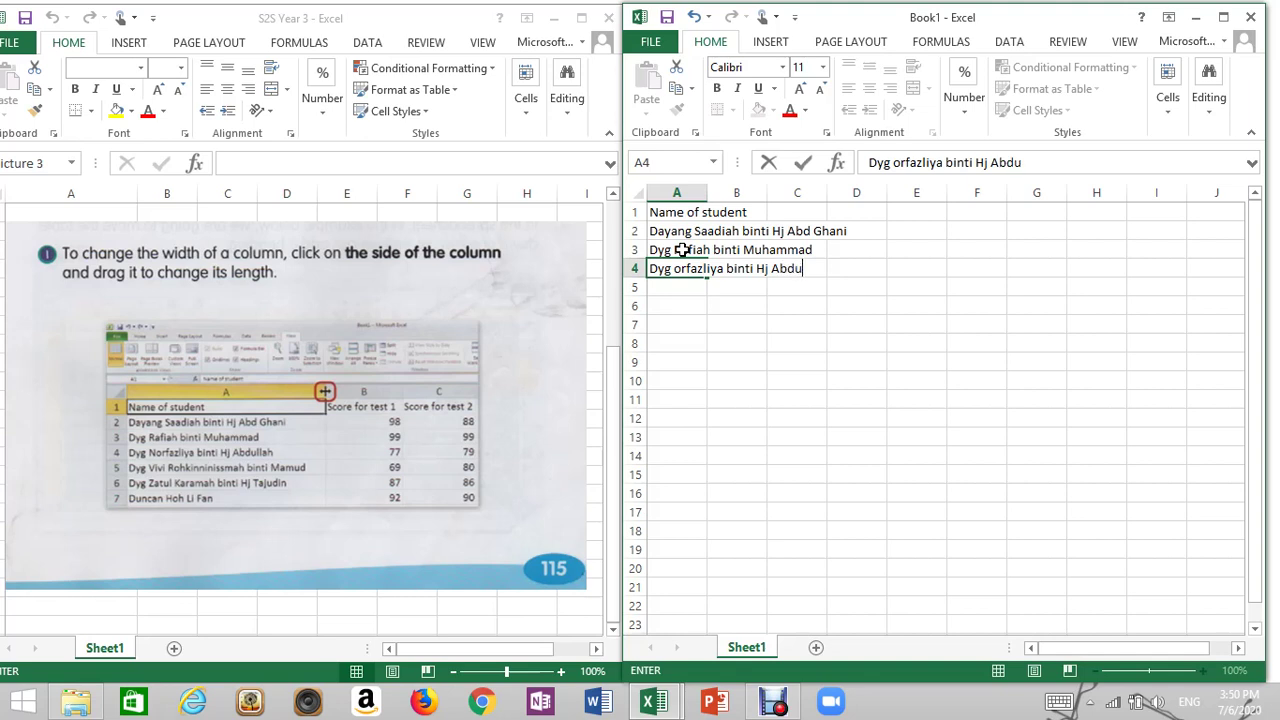
left_click(856, 416)
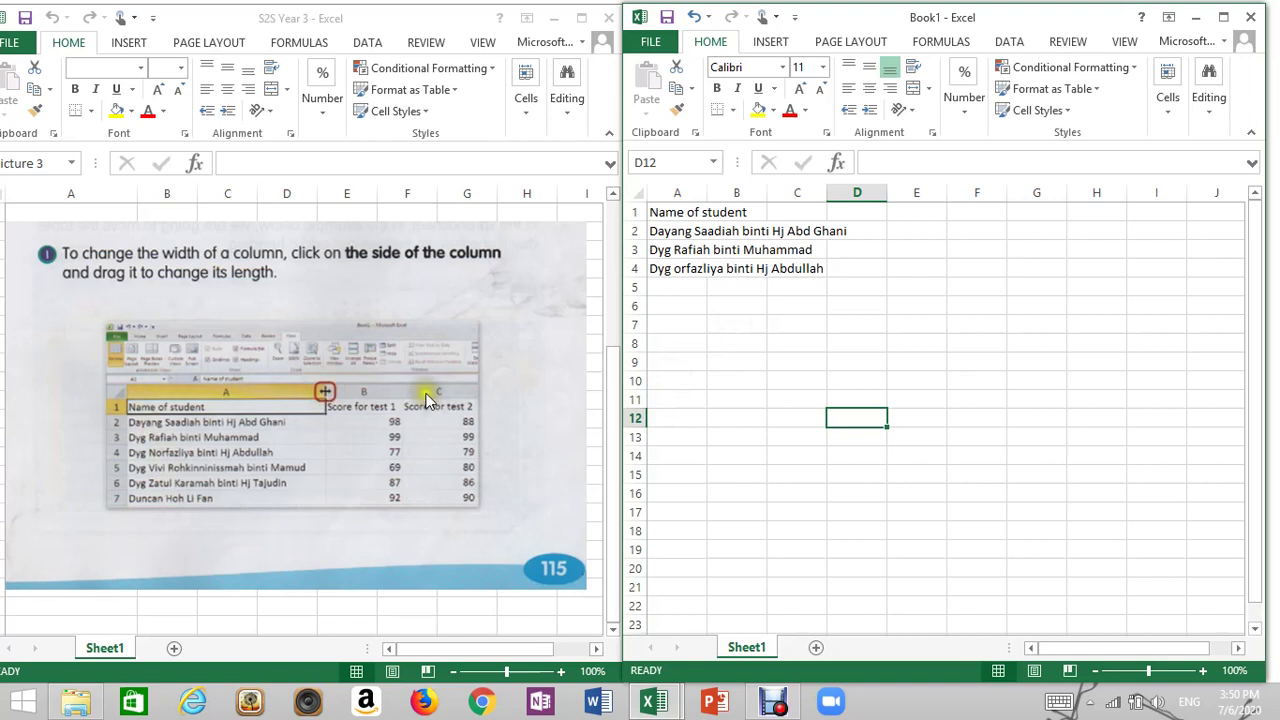
left_click(668, 269)
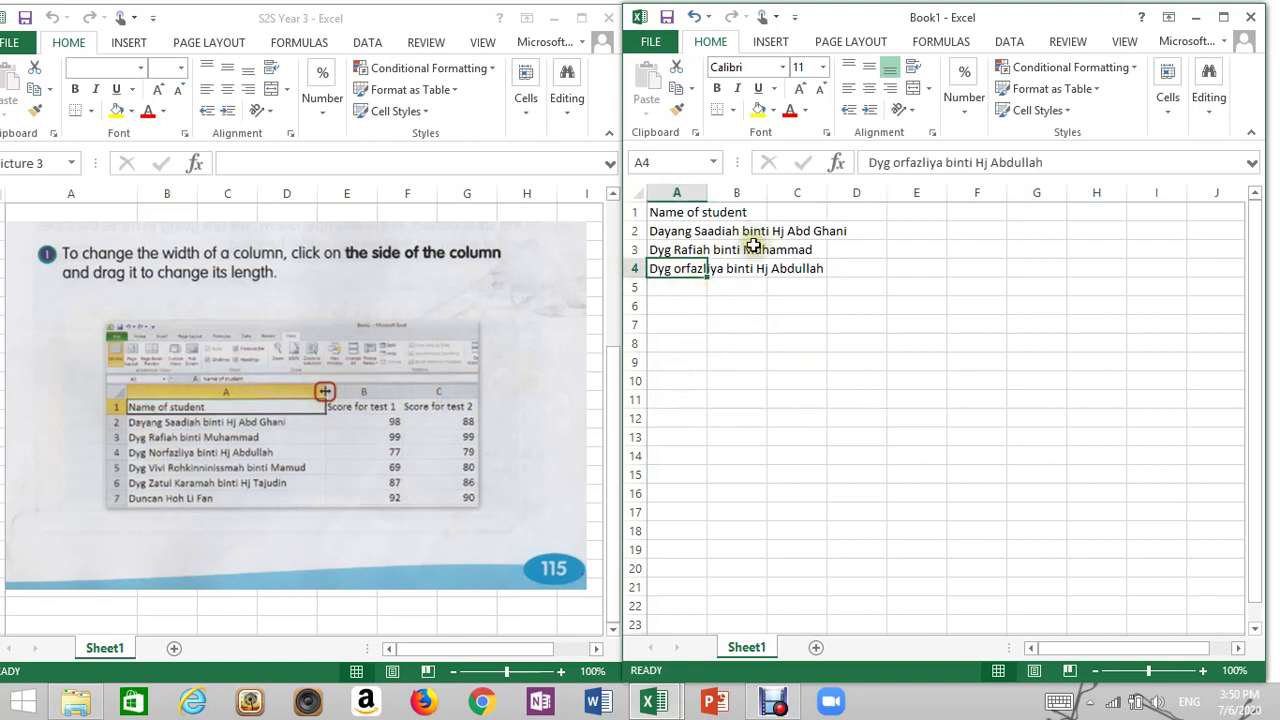
Insert the missing letter N into the third student's name in A4 using the formula bar
left_click(894, 163)
type("N")
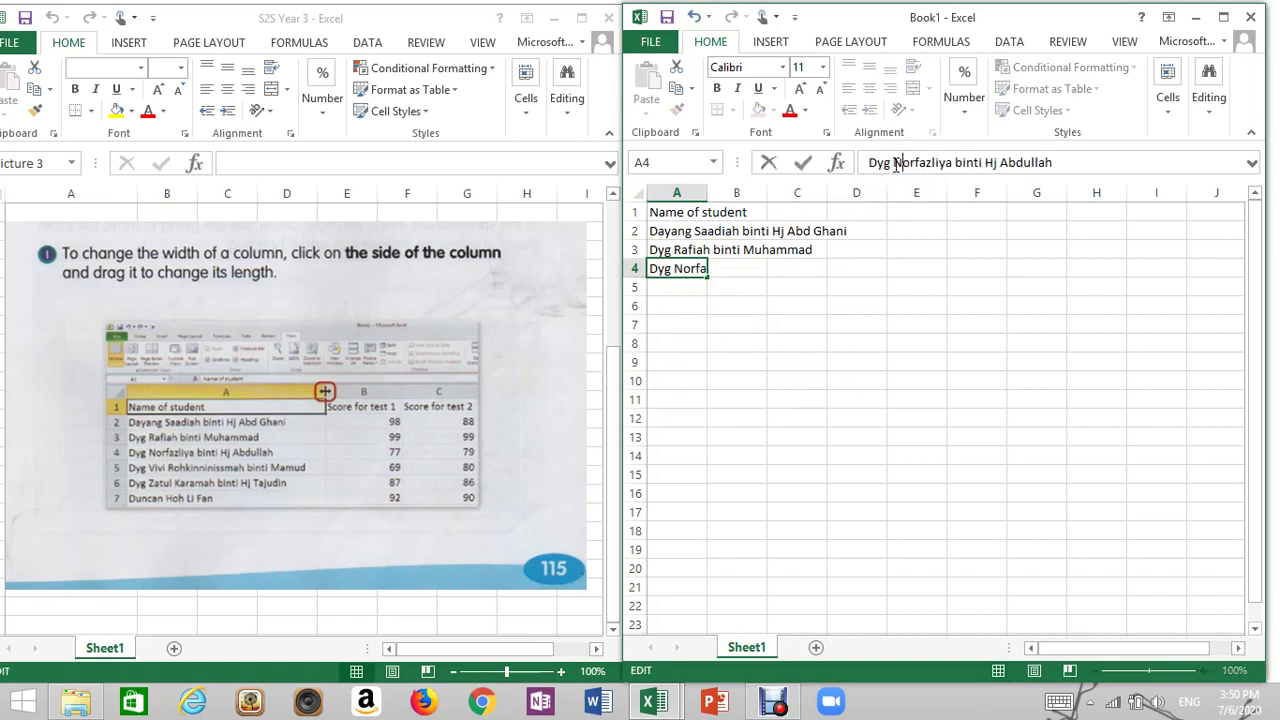
left_click(851, 322)
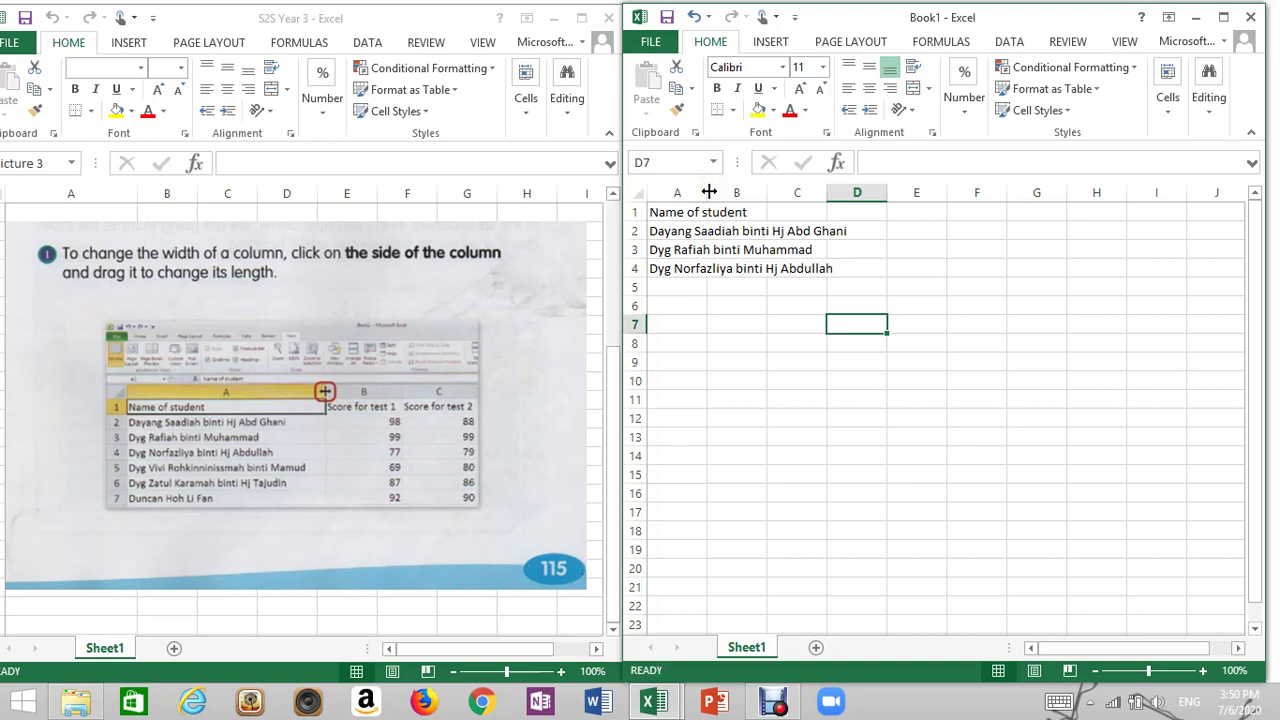
Drag column A's right border outward until every student name fits fully
left_click_drag(709, 191, 872, 202)
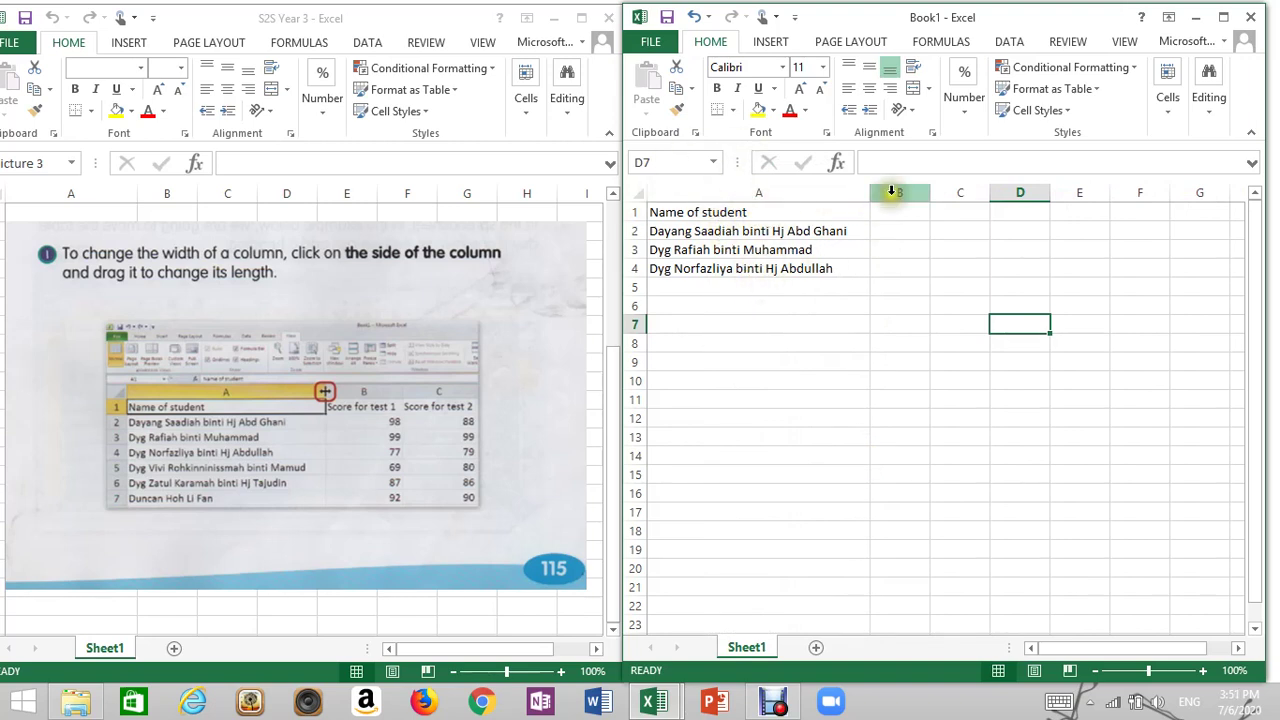
mouse_move(870, 193)
left_mouse_down()
mouse_move(787, 197)
mouse_move(906, 193)
mouse_move(859, 193)
left_mouse_up()
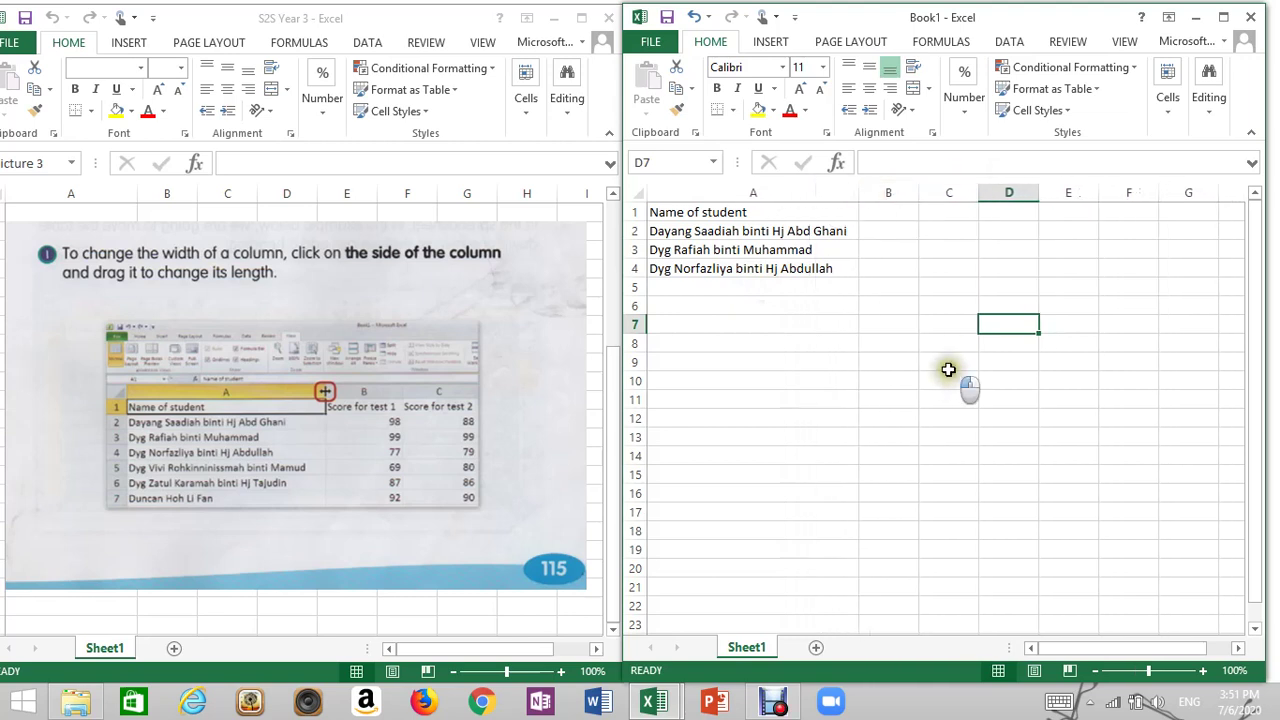
left_click(898, 214)
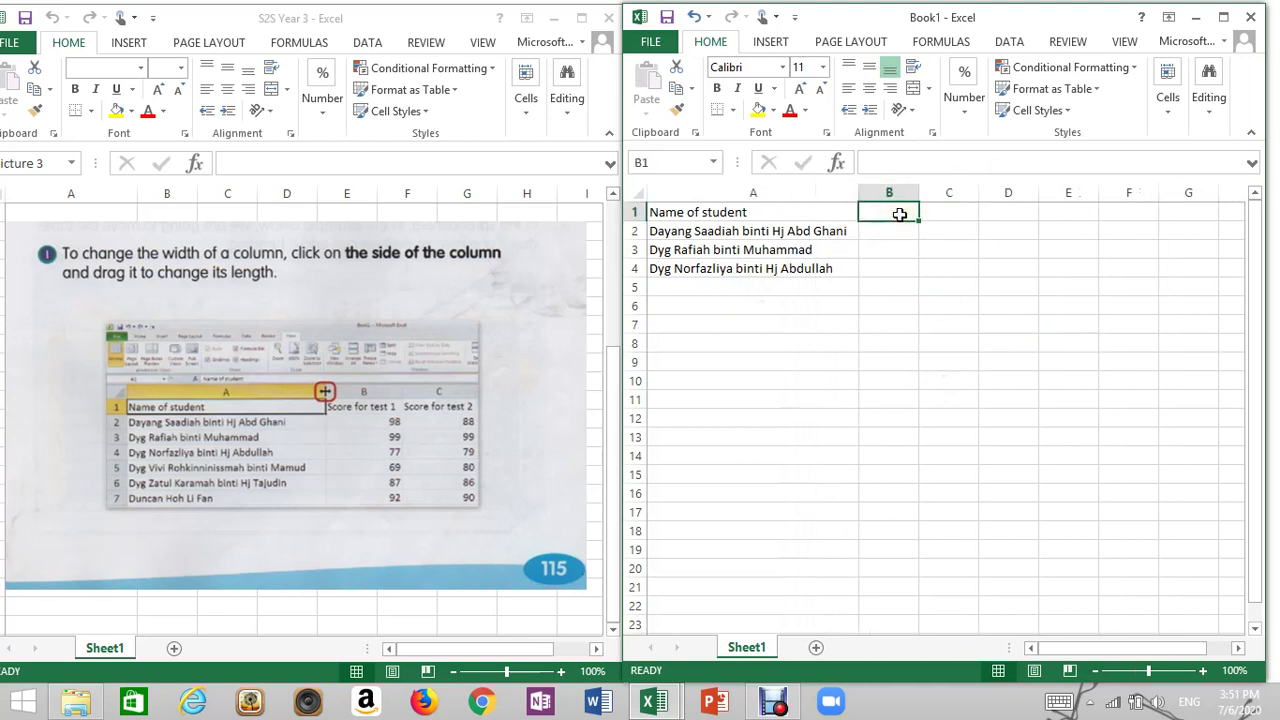
Enter 'Score for test 1' in B1 and 'Score for test 2' in C1, widening both columns
type("Score for test 1")
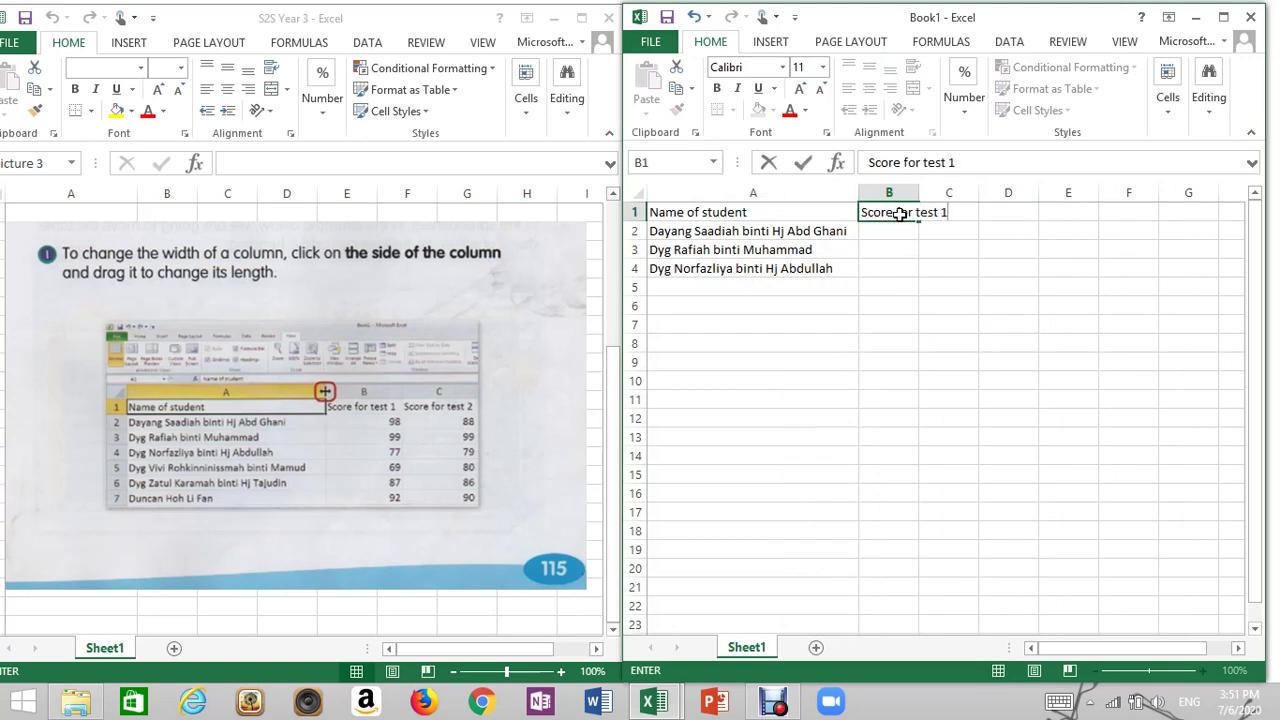
left_click(1020, 250)
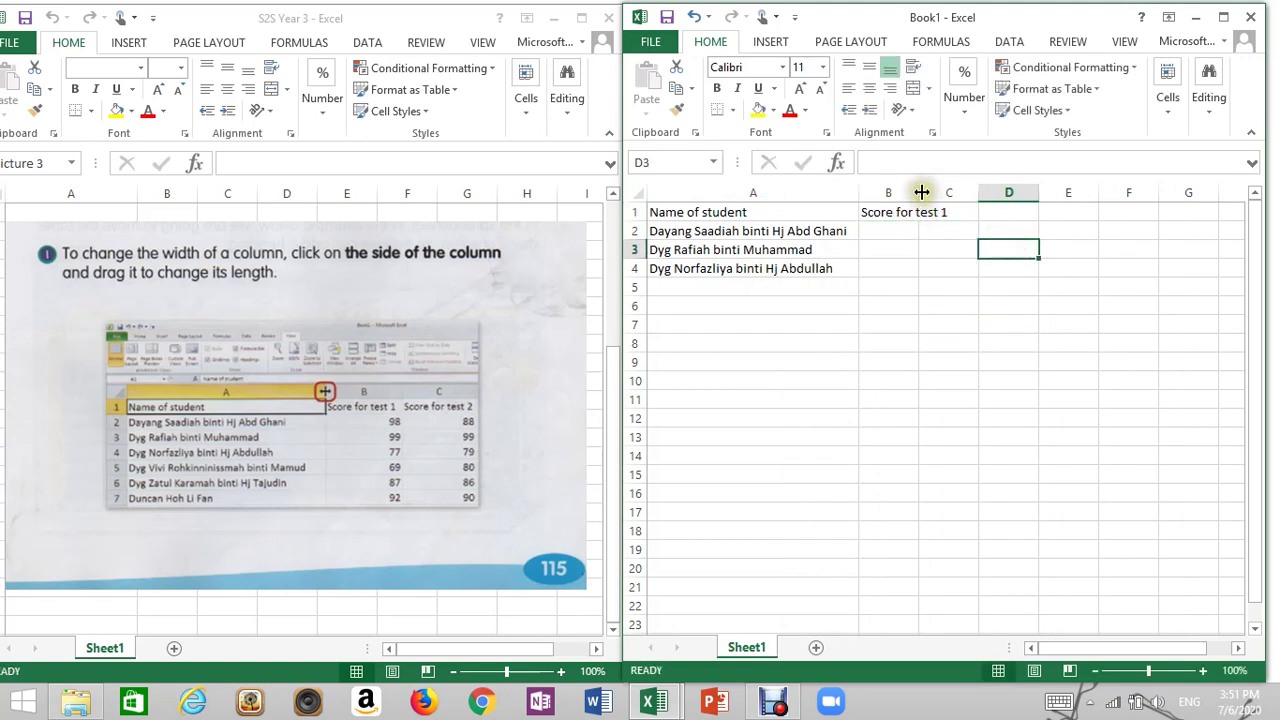
left_click_drag(921, 192, 982, 193)
left_click(1012, 210)
type("Score for test 2")
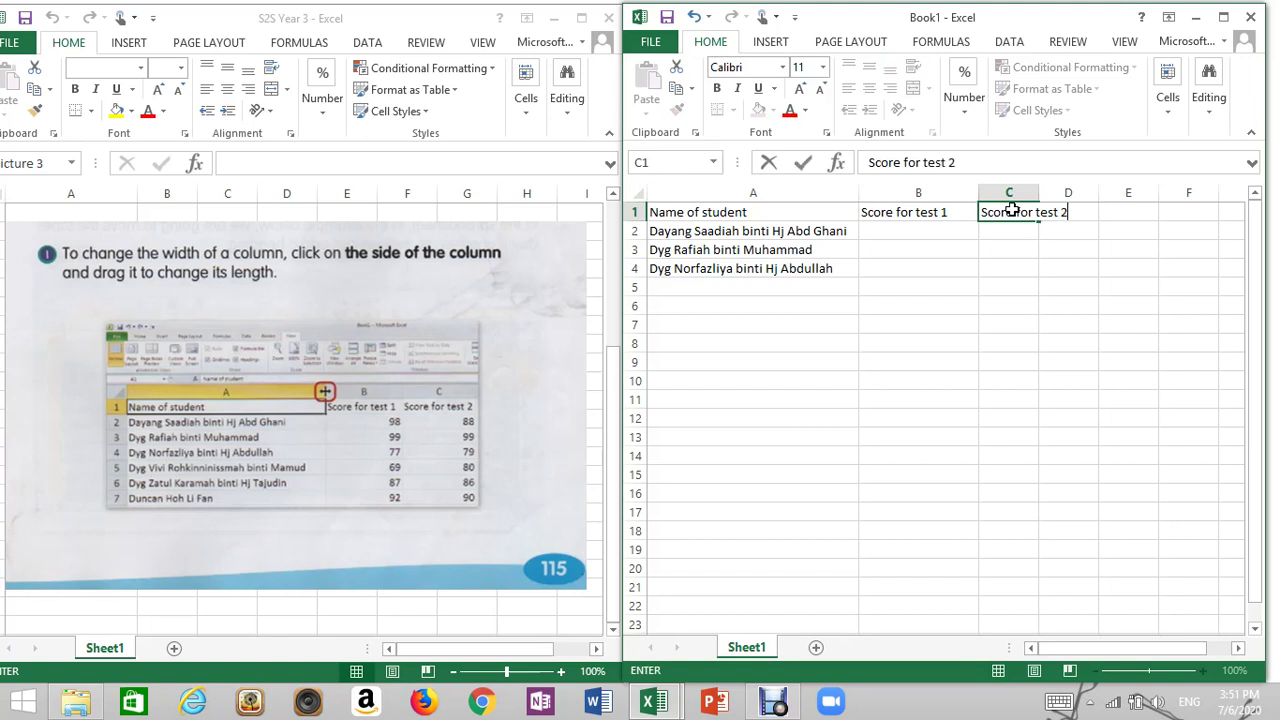
left_click(1071, 280)
left_click_drag(1038, 192, 1098, 195)
left_click(930, 232)
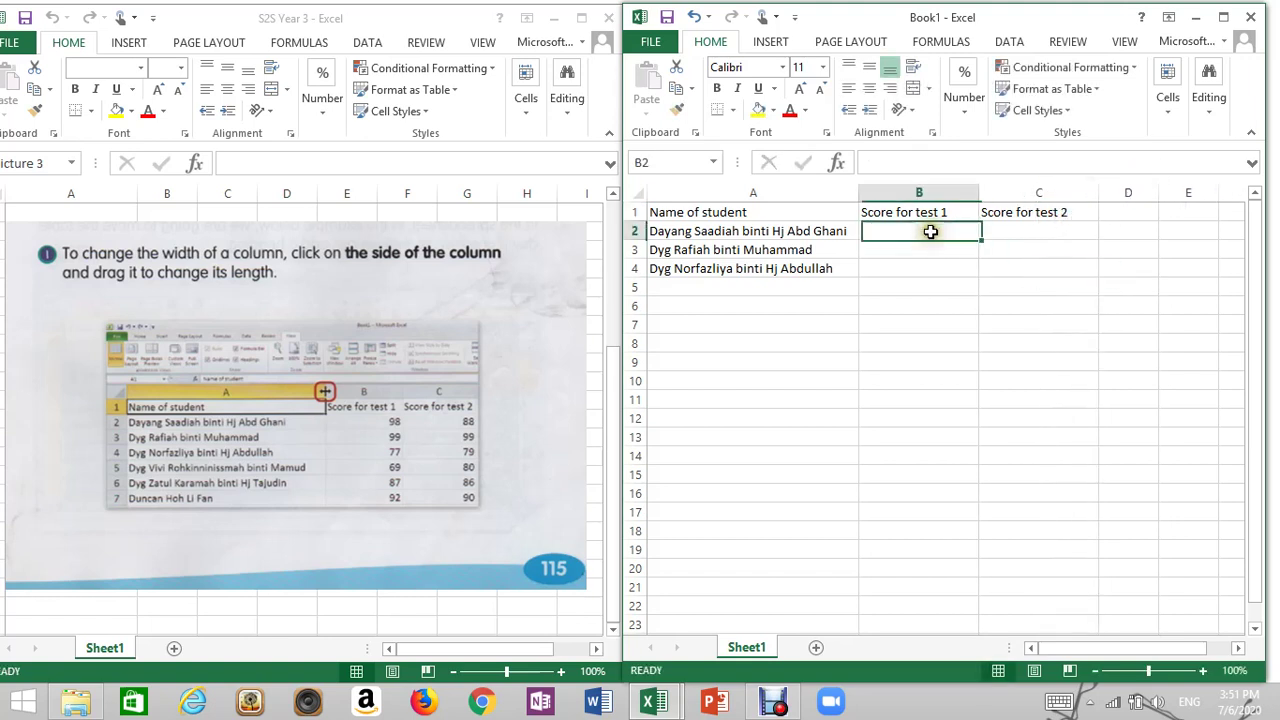
Enter scores 98 and 88 for the first student and 99 and 99 for the second
type("8")
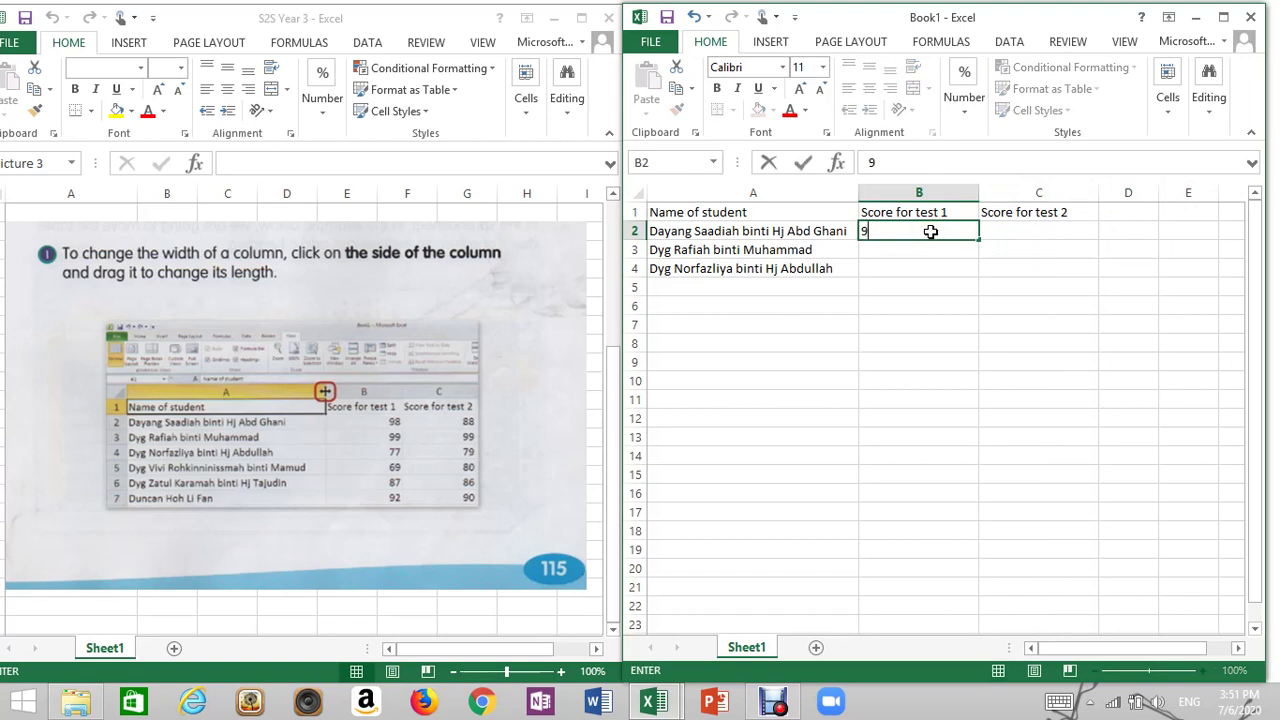
key("Tab")
type("88")
key("Return")
type("9")
key("Tab")
type("8")
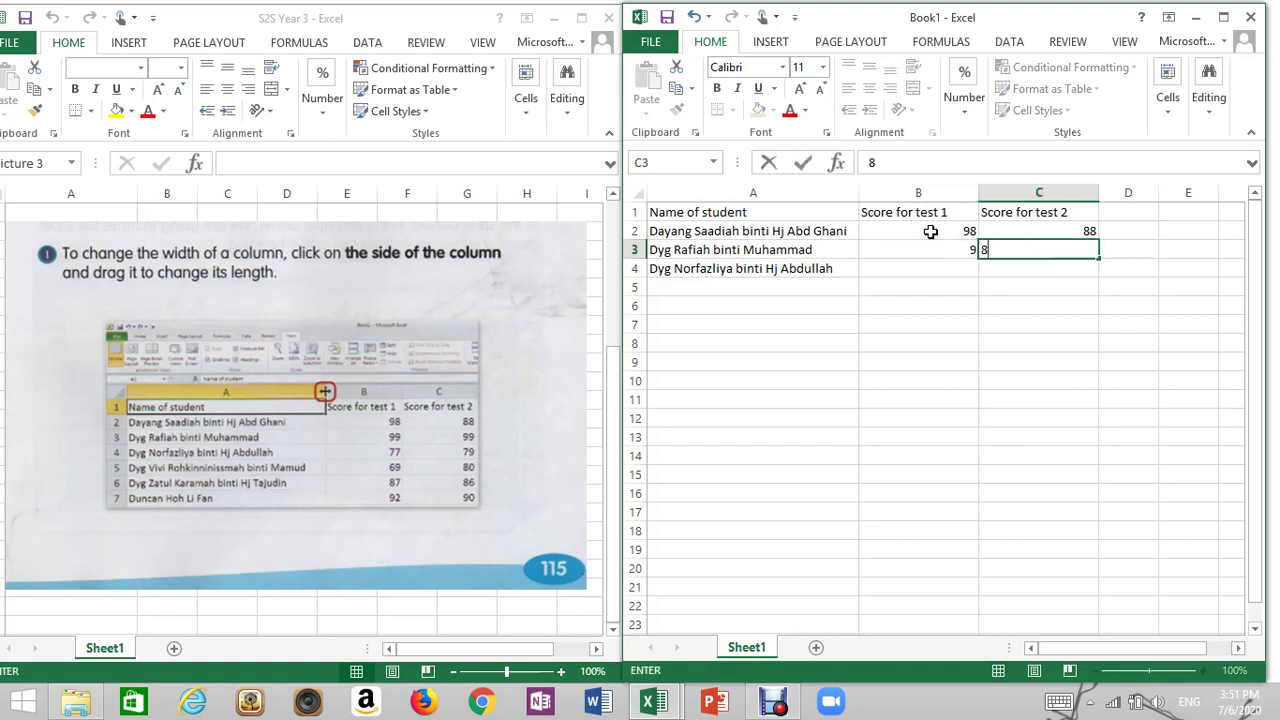
key("Left")
type("9")
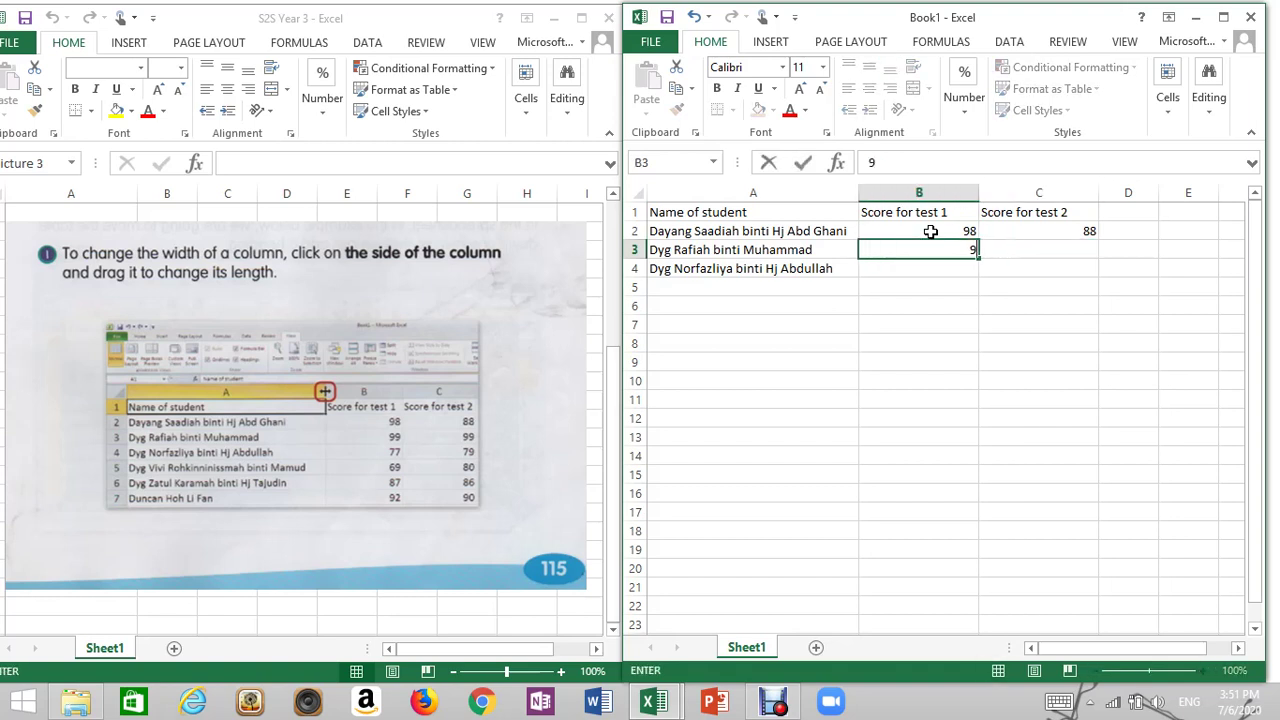
type("9")
key("Tab")
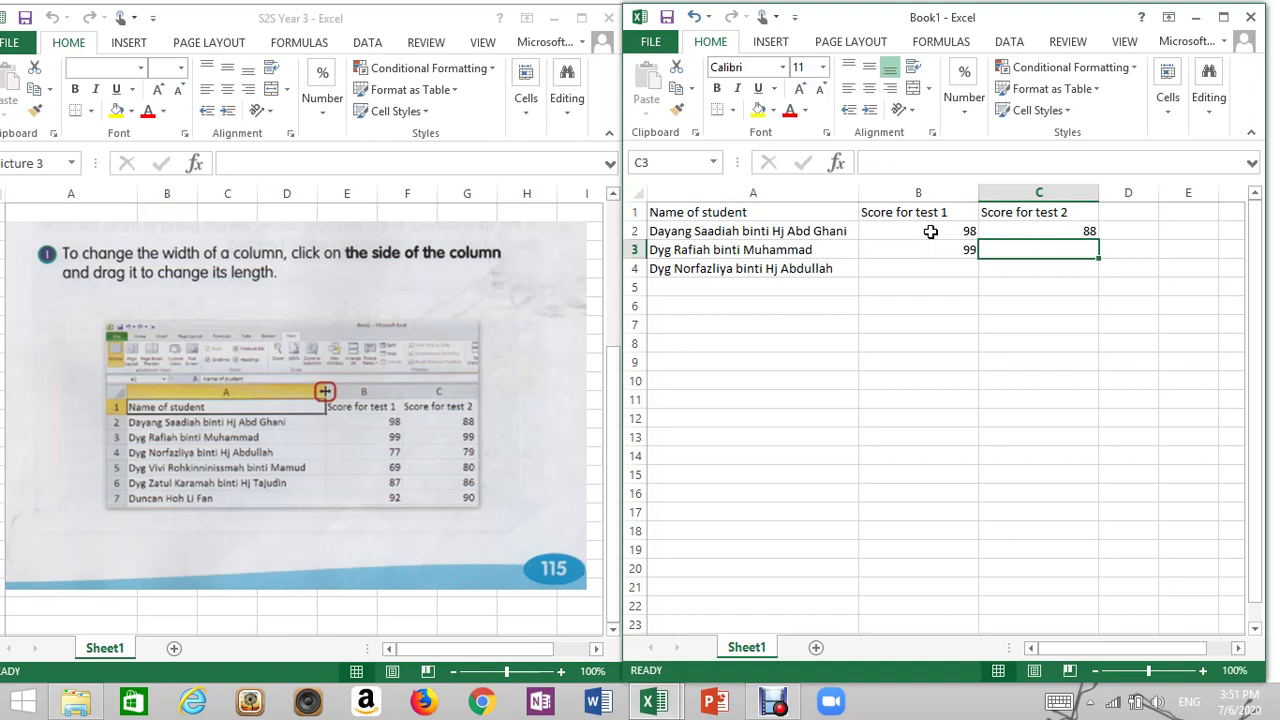
type("99")
key("Return")
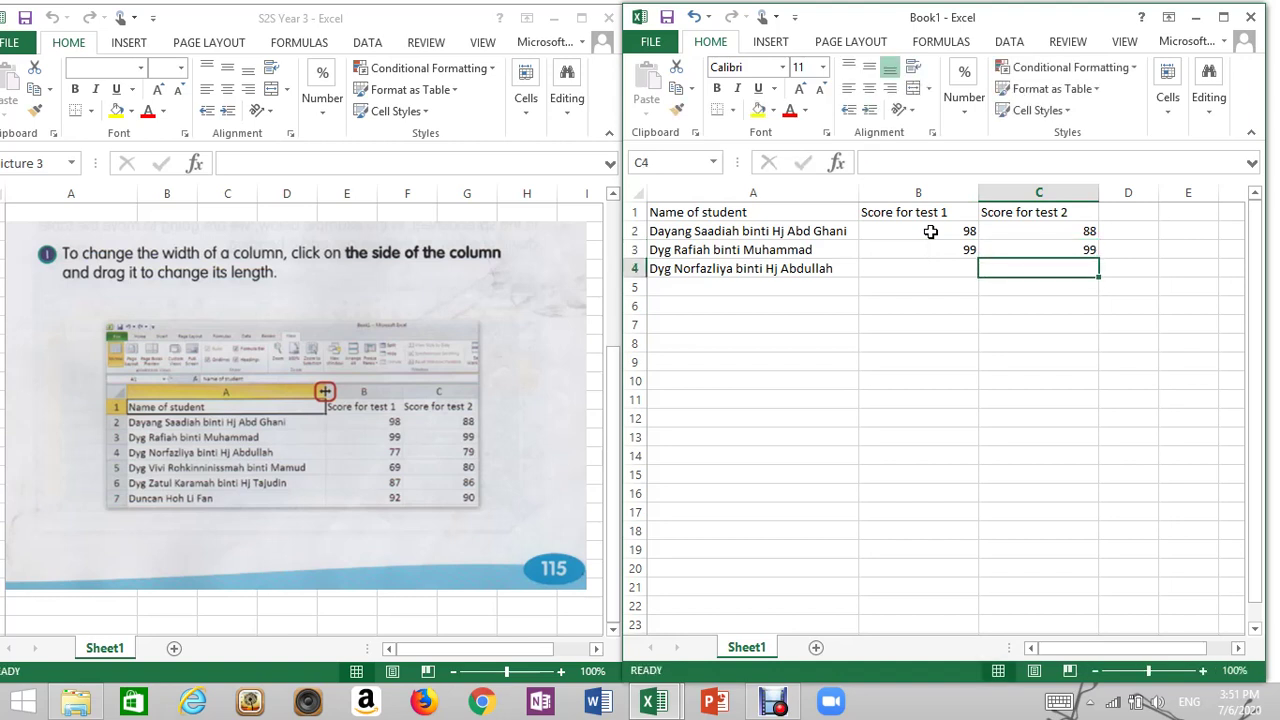
Enter the third student's scores: 79 in C4 and 77 in B4
type("79")
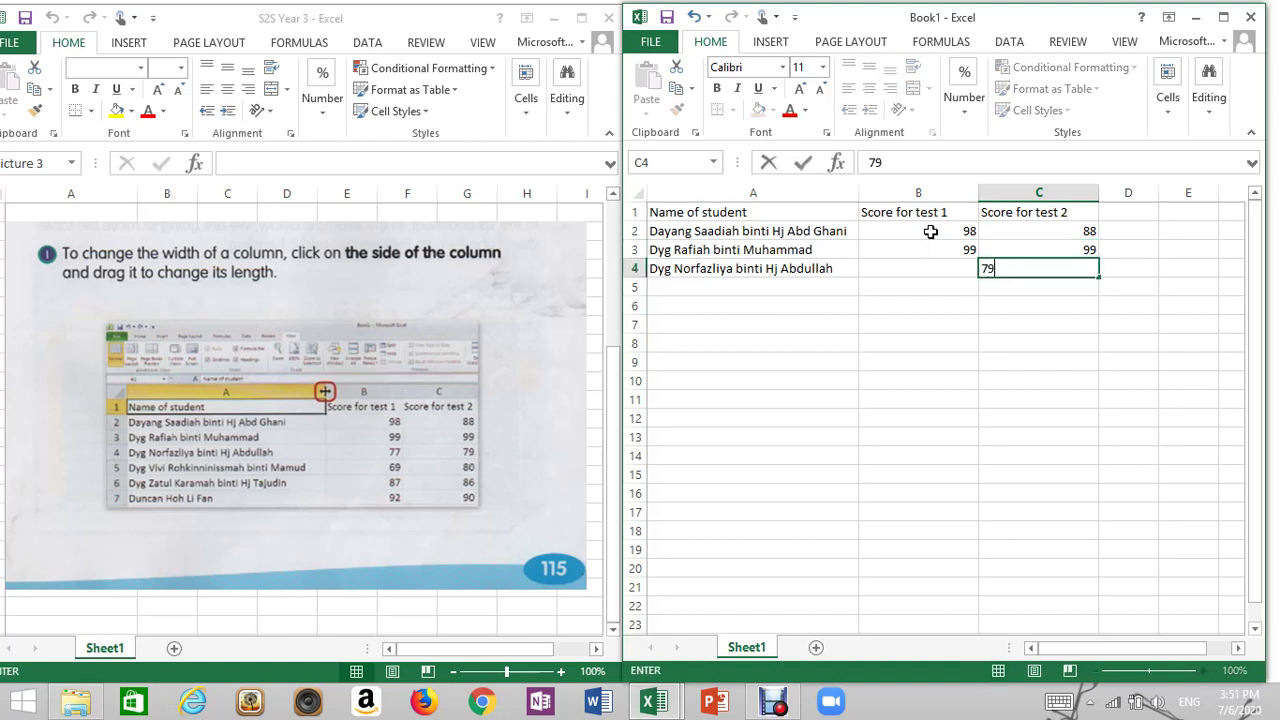
key("Left")
type("77")
key("Return")
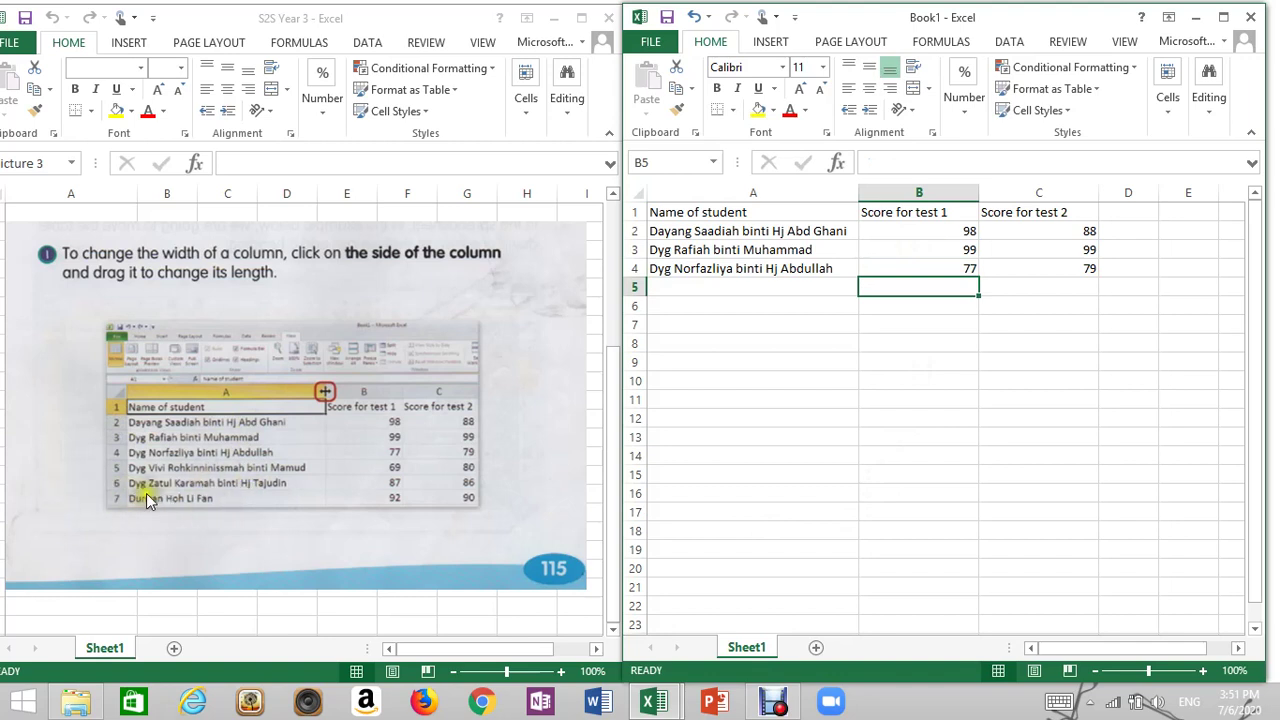
left_click(822, 456)
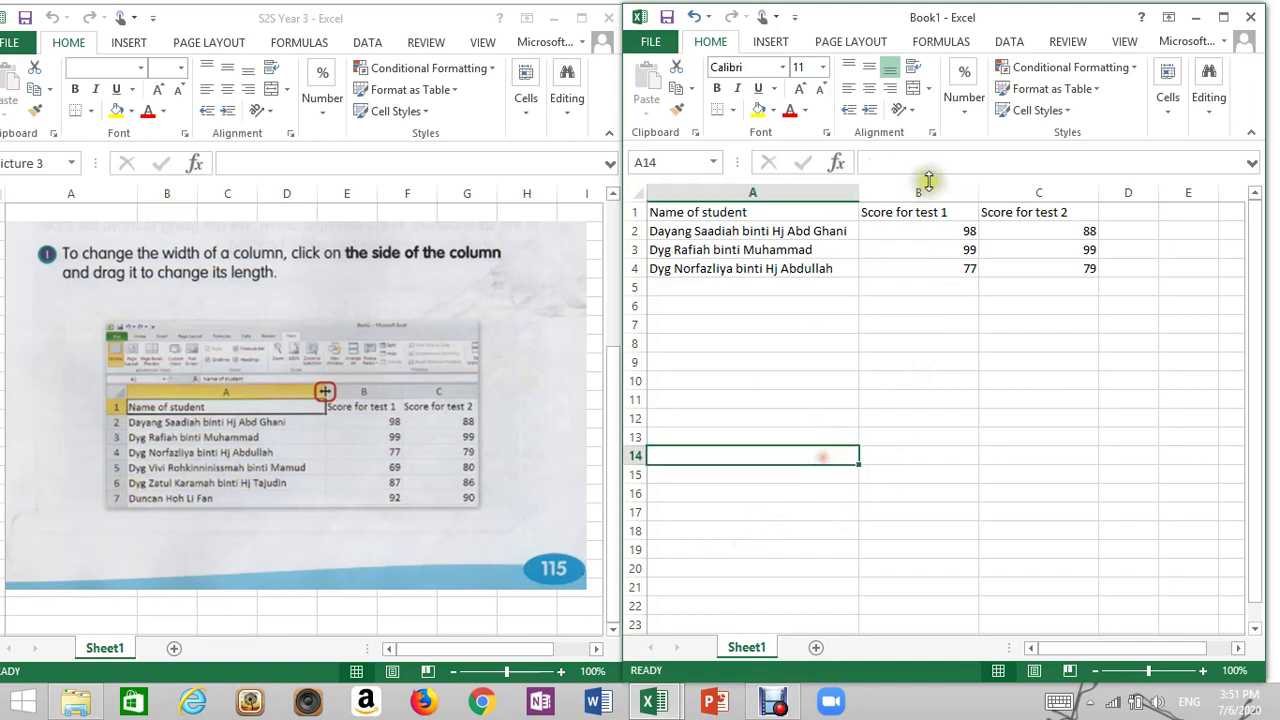
left_click(1011, 382)
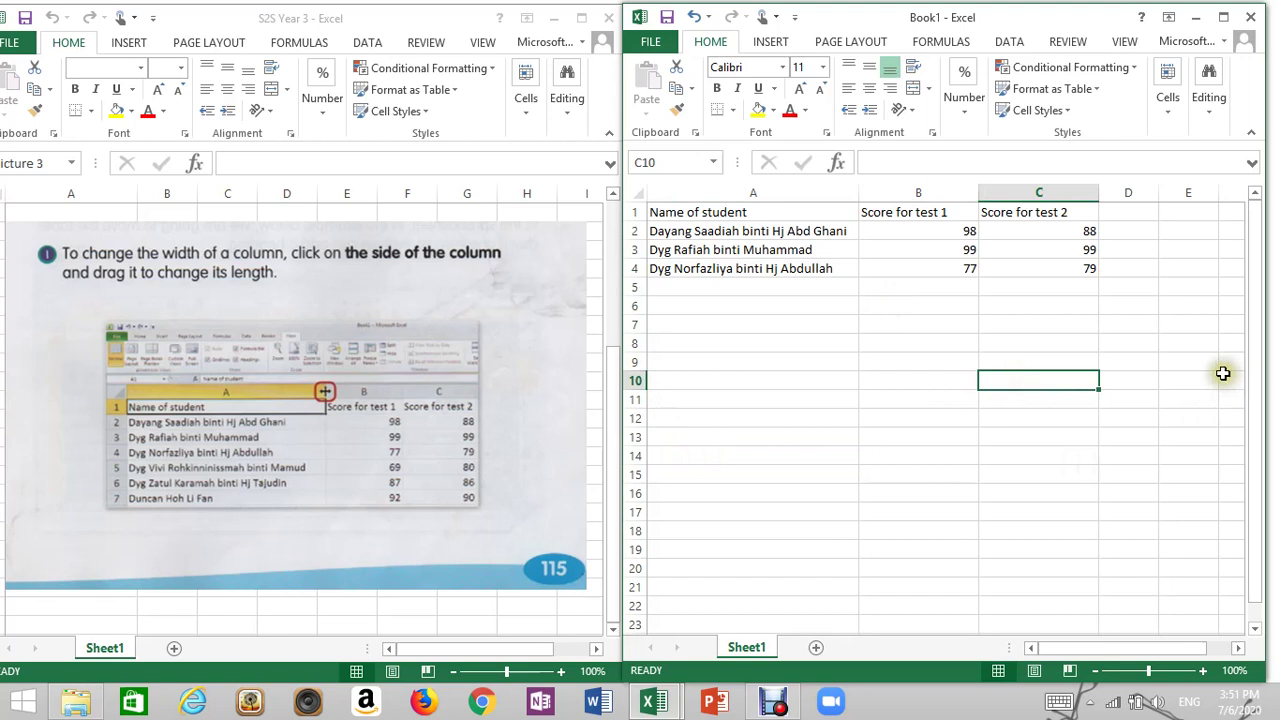
left_click(766, 344)
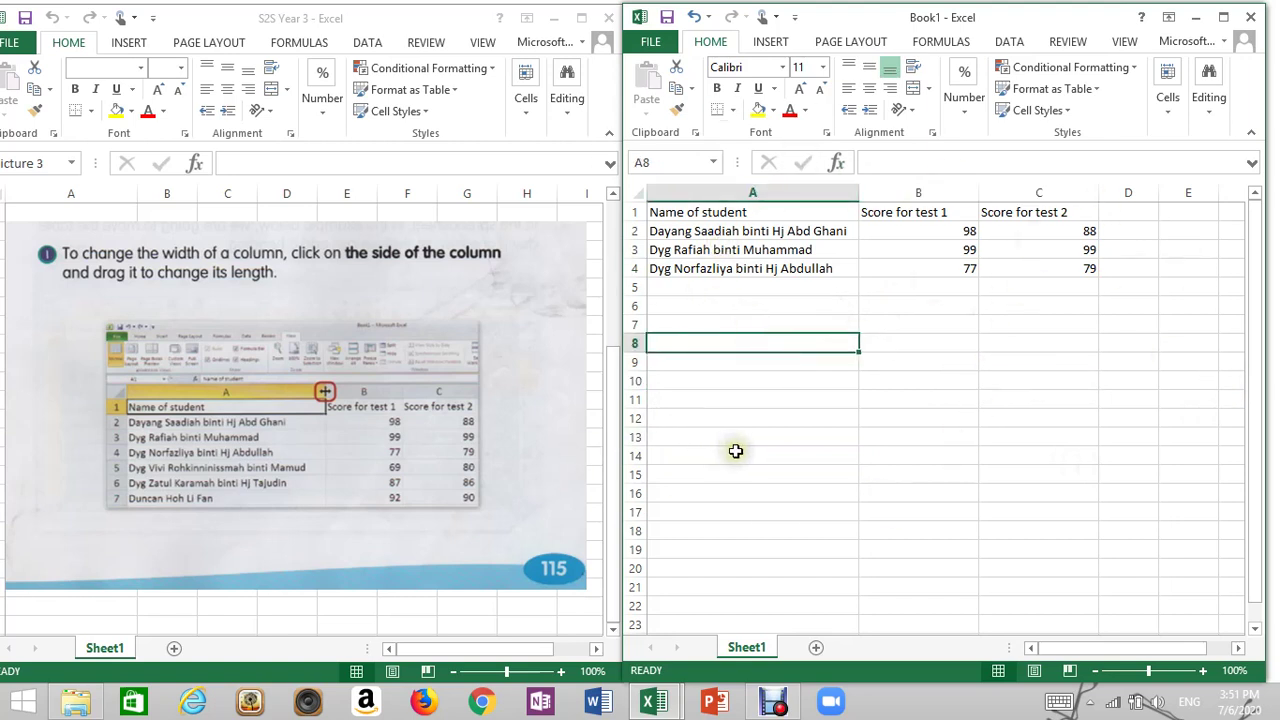
left_click(925, 328)
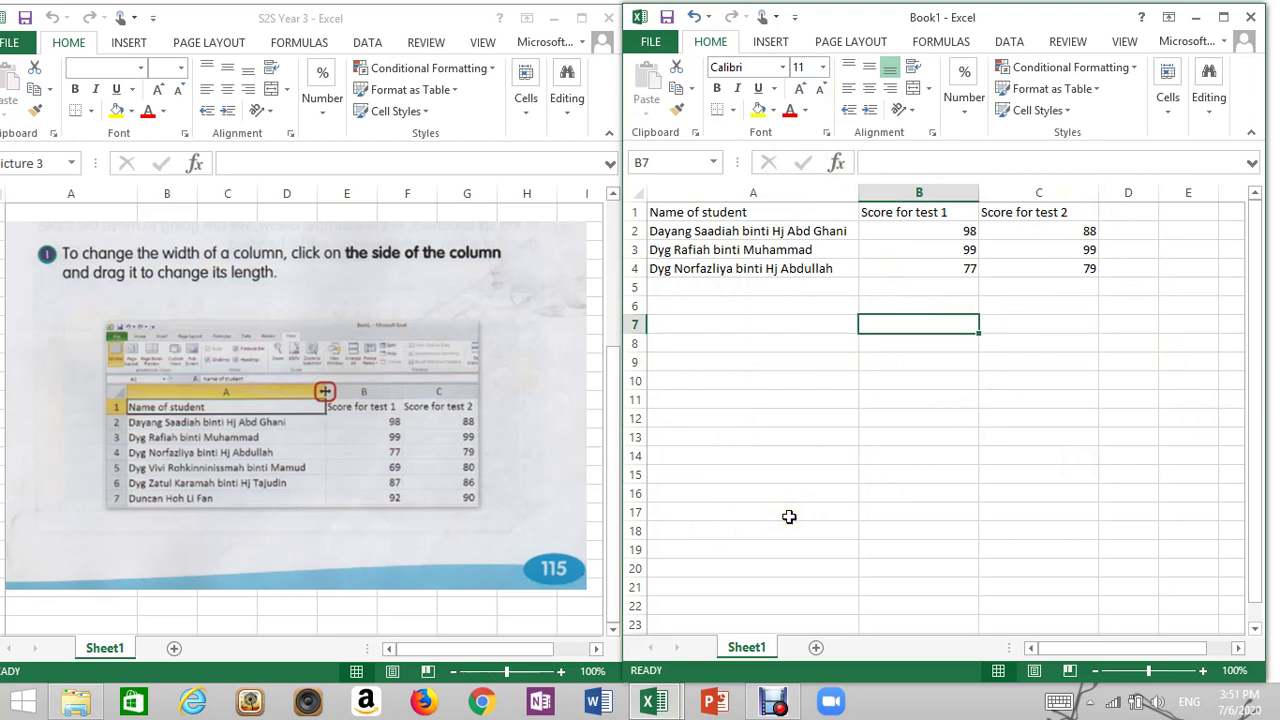
left_click(752, 358)
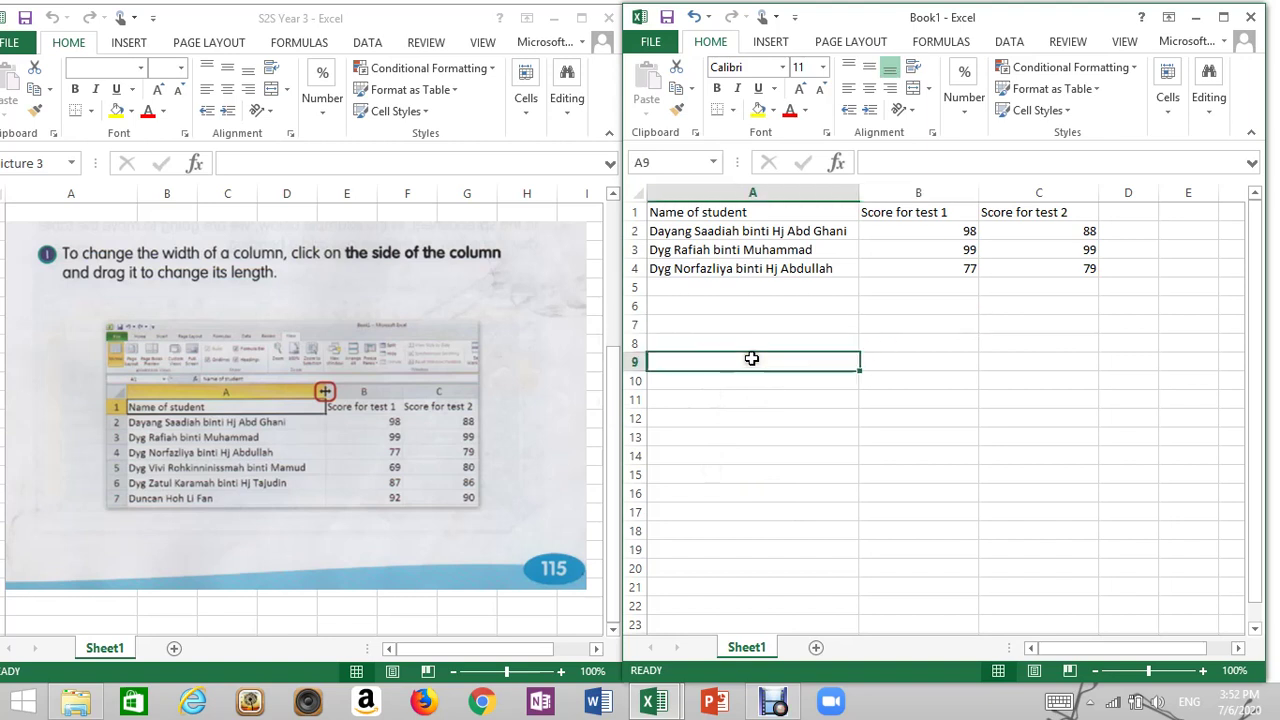
left_click(768, 302)
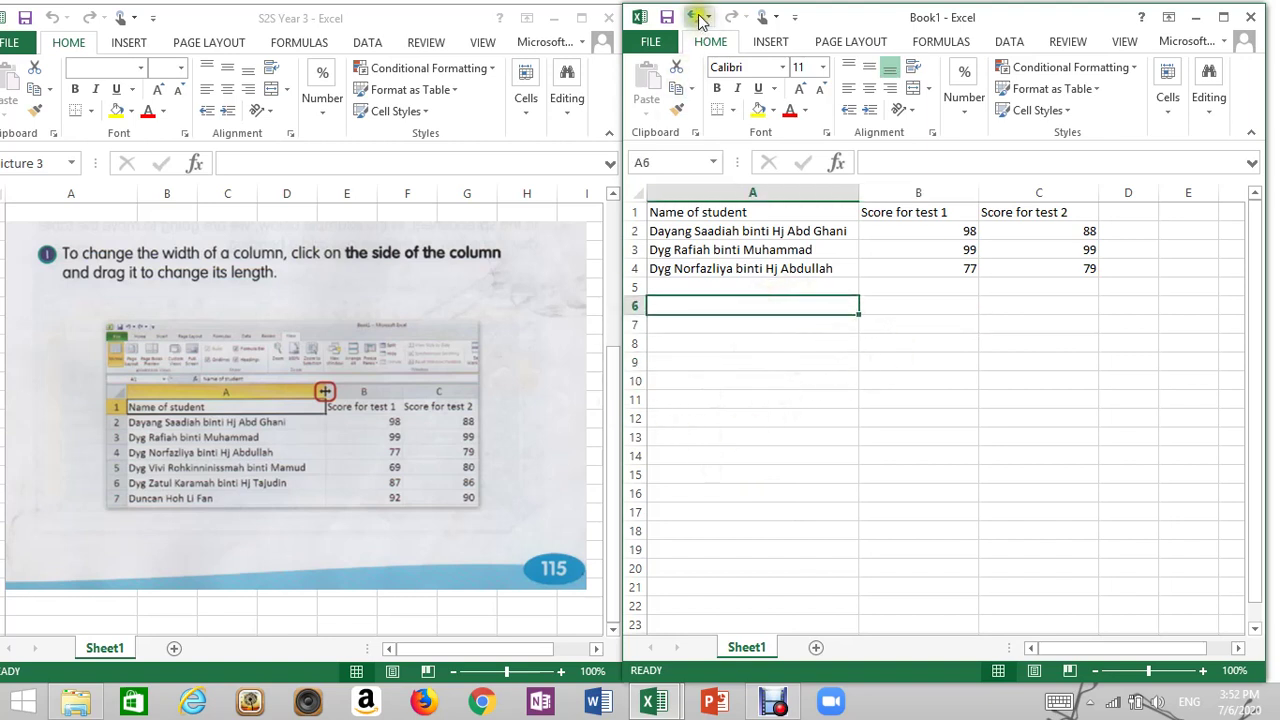
left_click(917, 327)
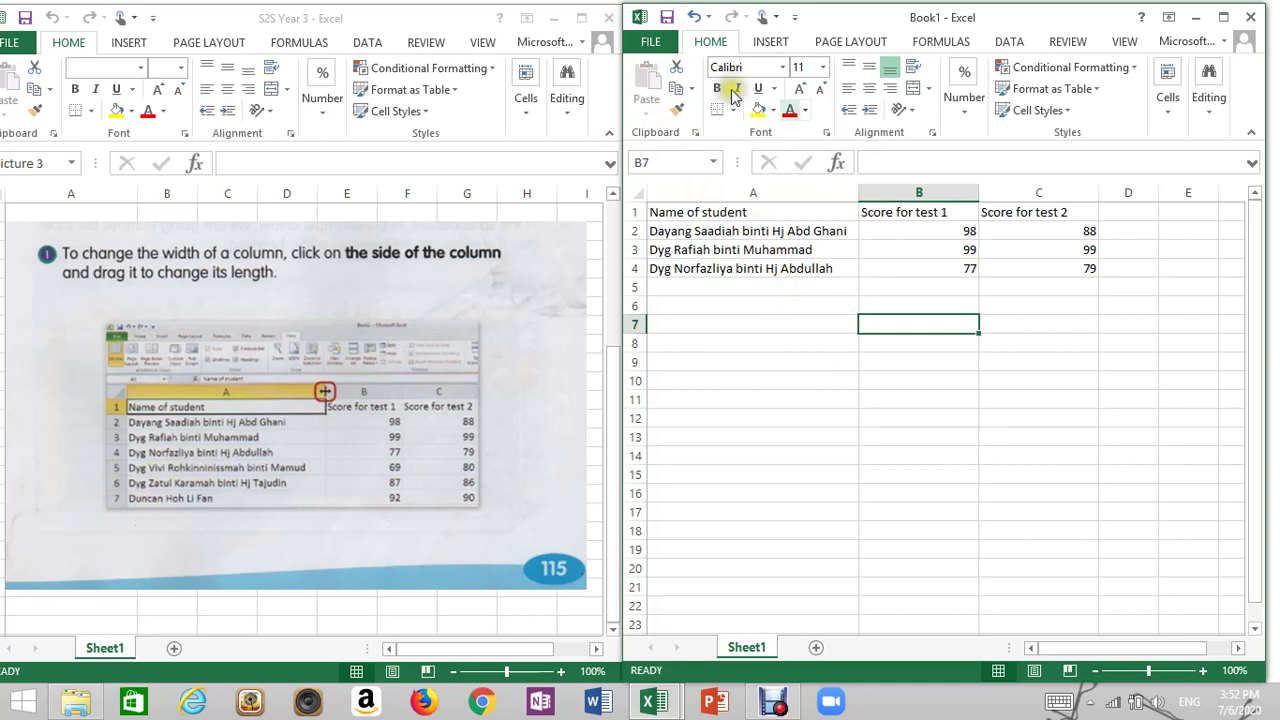
Save As via Computer > Browse, choose the Desktop, and begin typing a new name over Book1
left_click(649, 44)
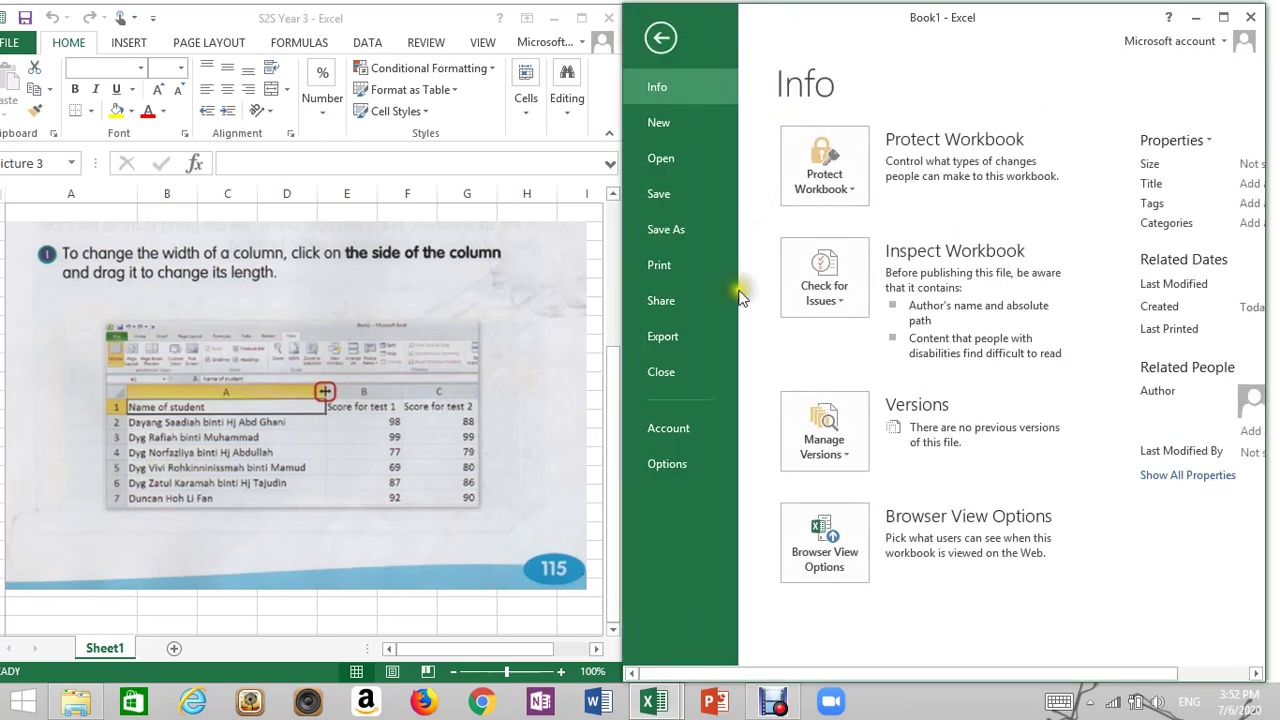
left_click(679, 233)
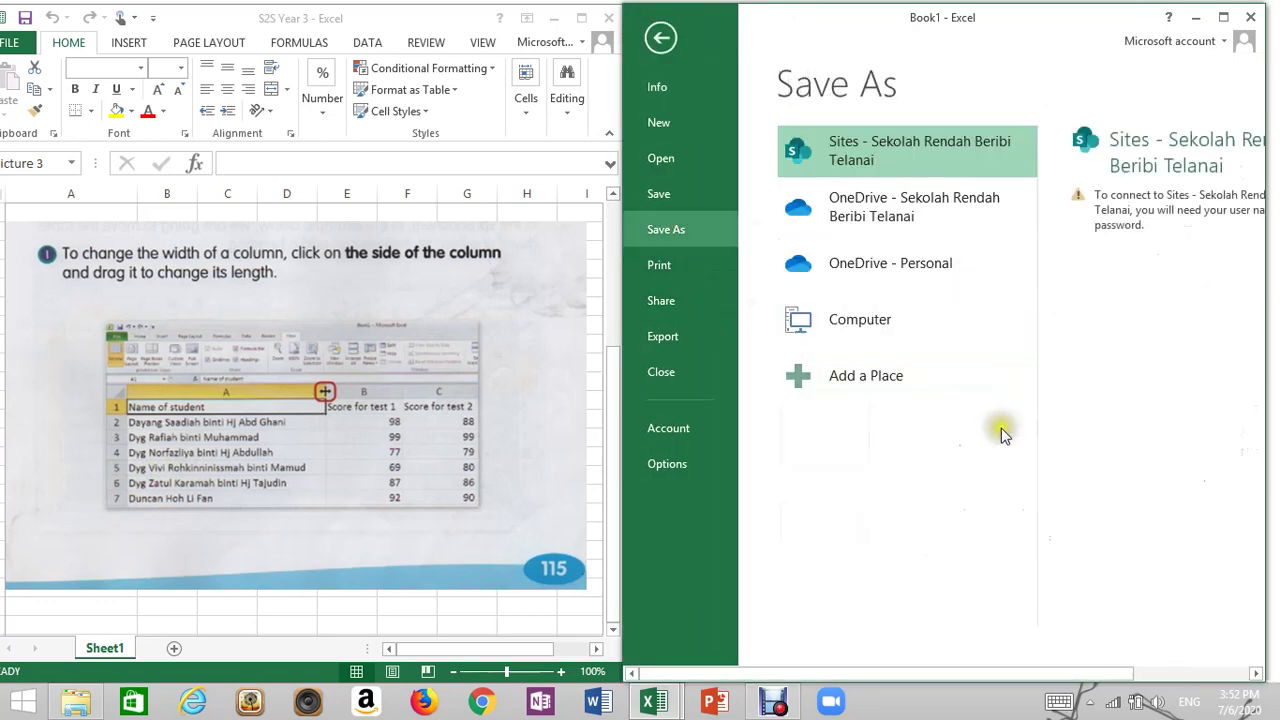
left_click(889, 340)
left_click(1080, 463)
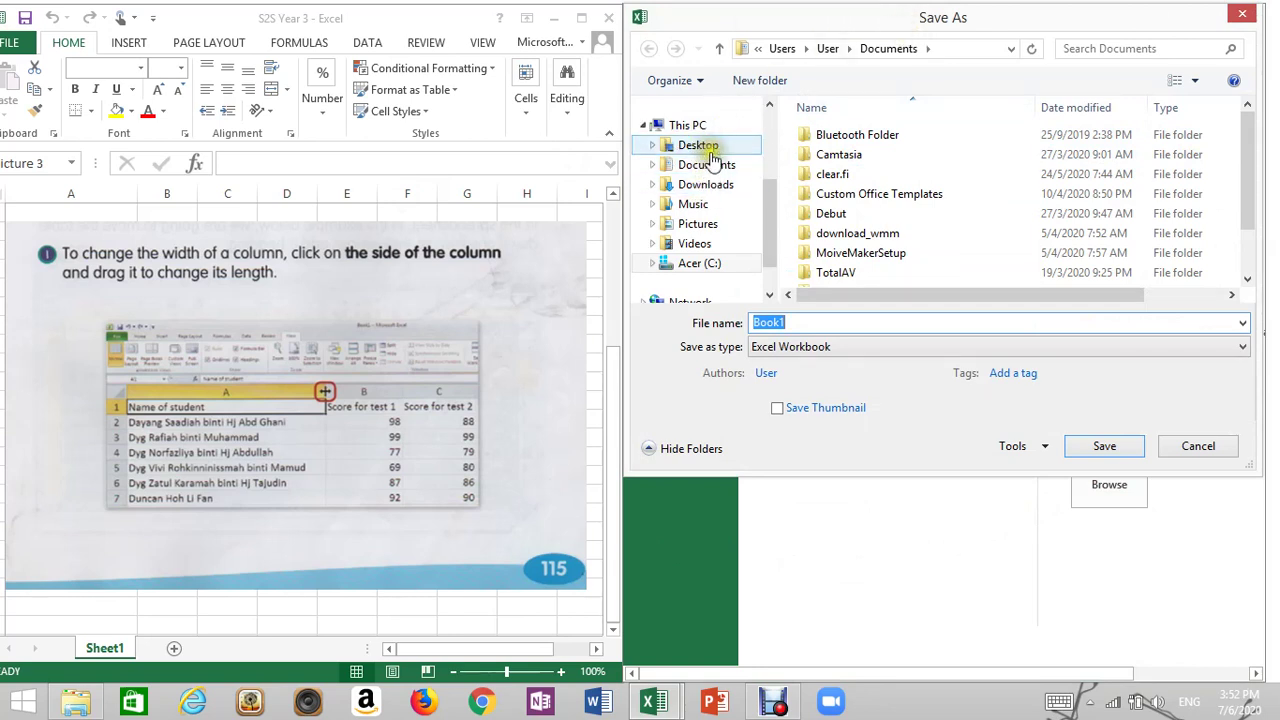
left_click(713, 150)
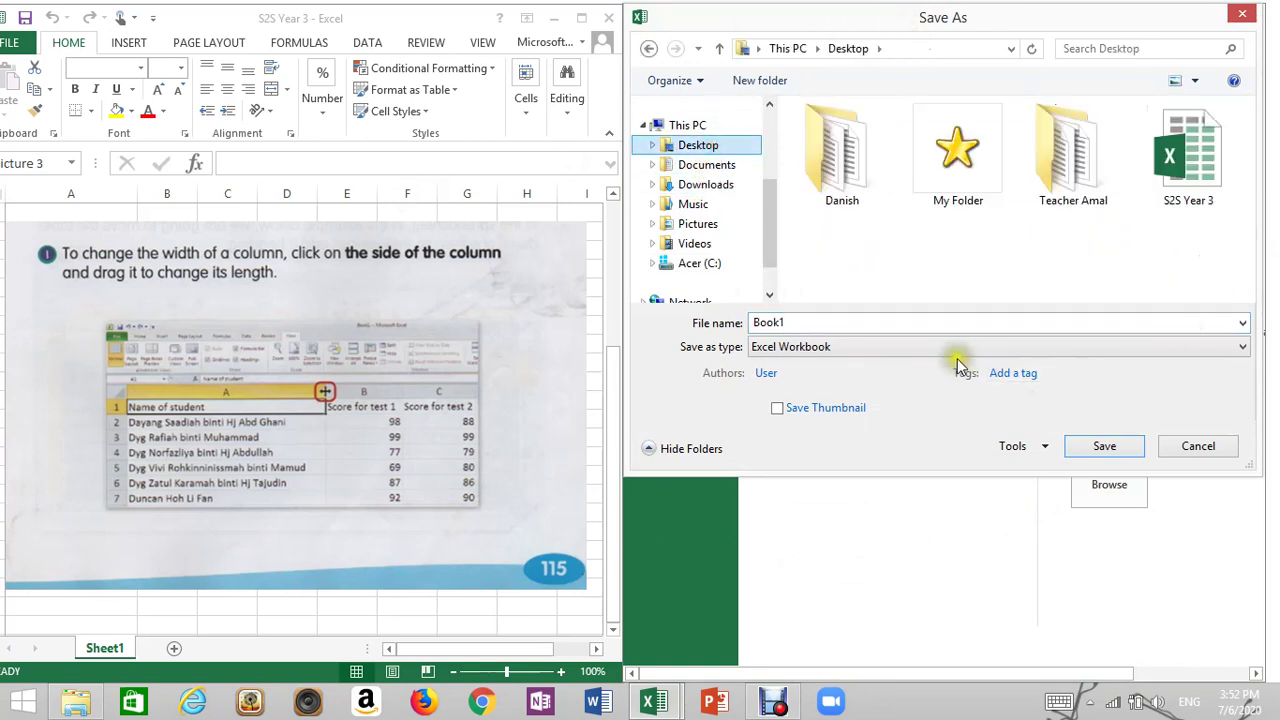
left_click_drag(880, 24, 627, 25)
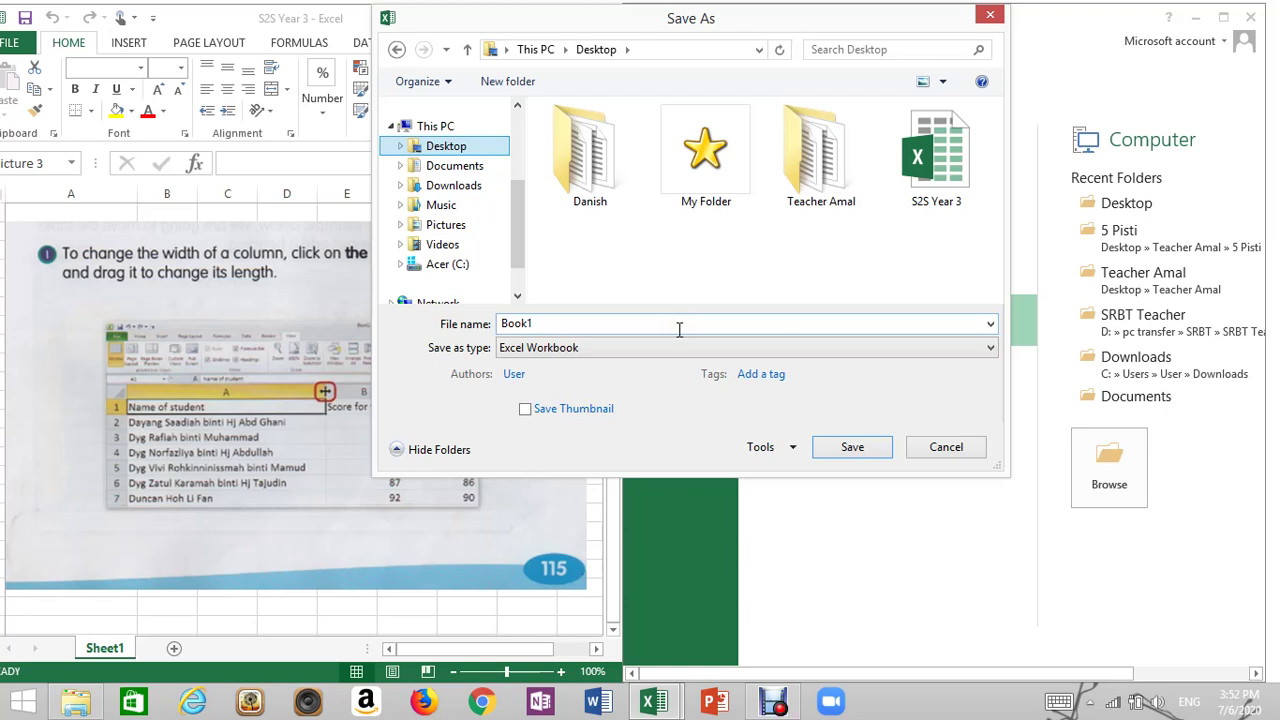
double_click(677, 325)
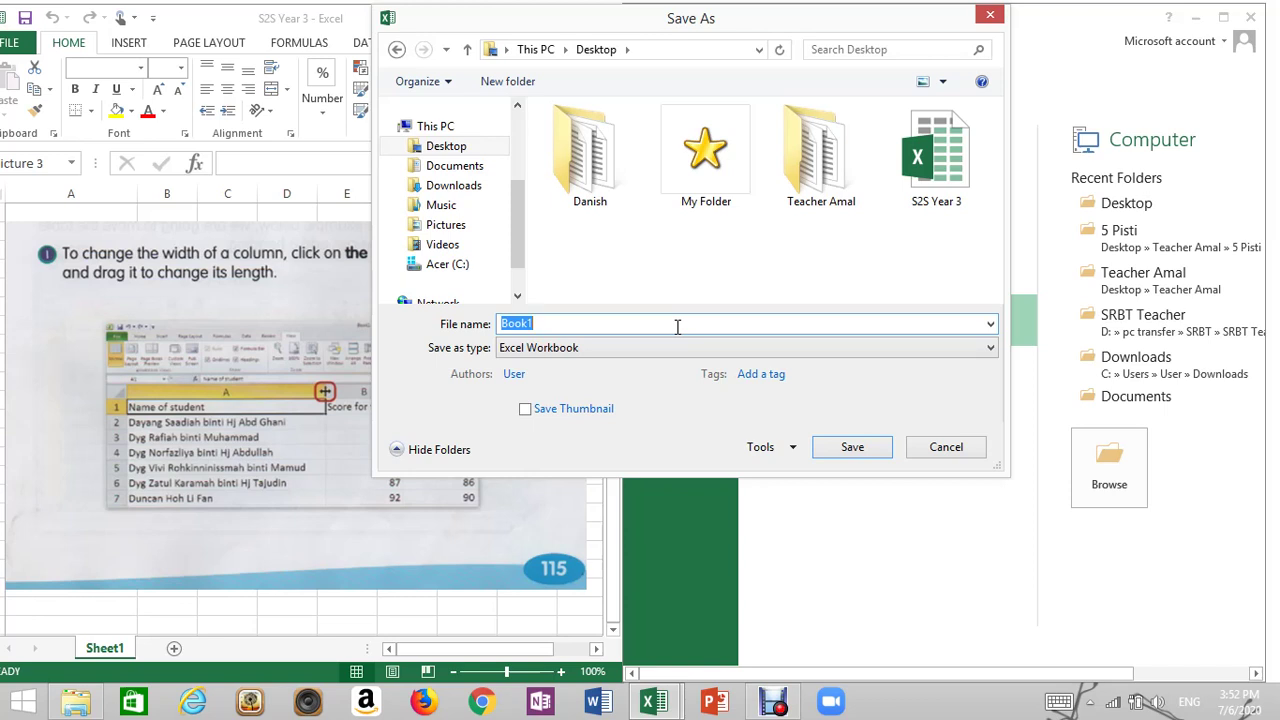
type("Amalina 3 Ginis")
Confirm saving the scores workbook to the Desktop, then close it and the S2S Year 3 workbook
left_click(835, 450)
left_click(1250, 17)
left_click(608, 19)
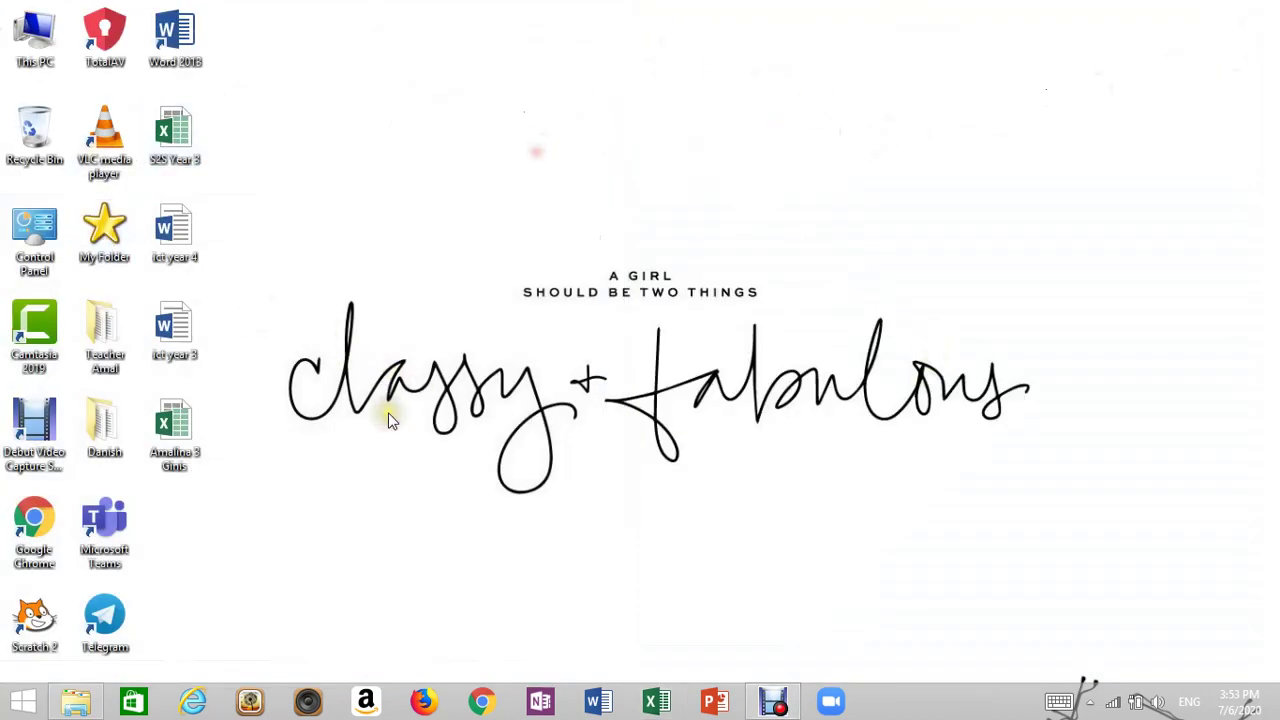
Select the newly saved workbook's file icon on the desktop
left_click(172, 425)
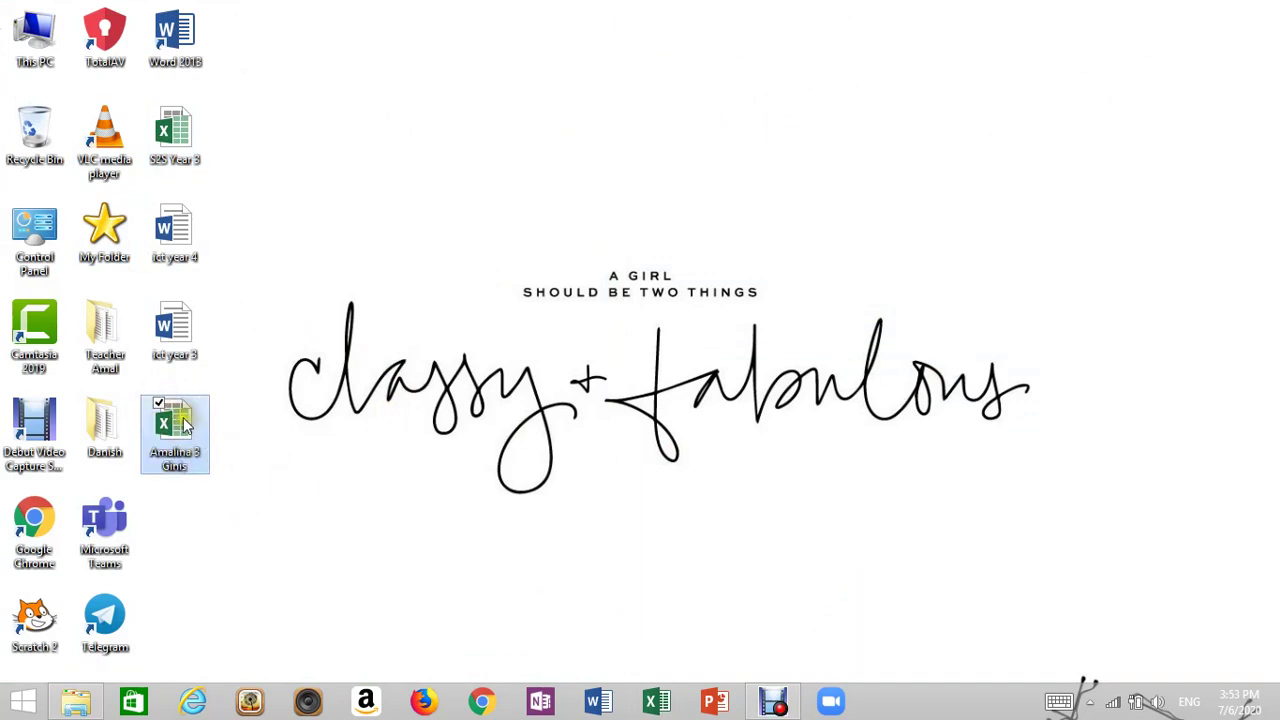
left_click(143, 455)
left_click(170, 430)
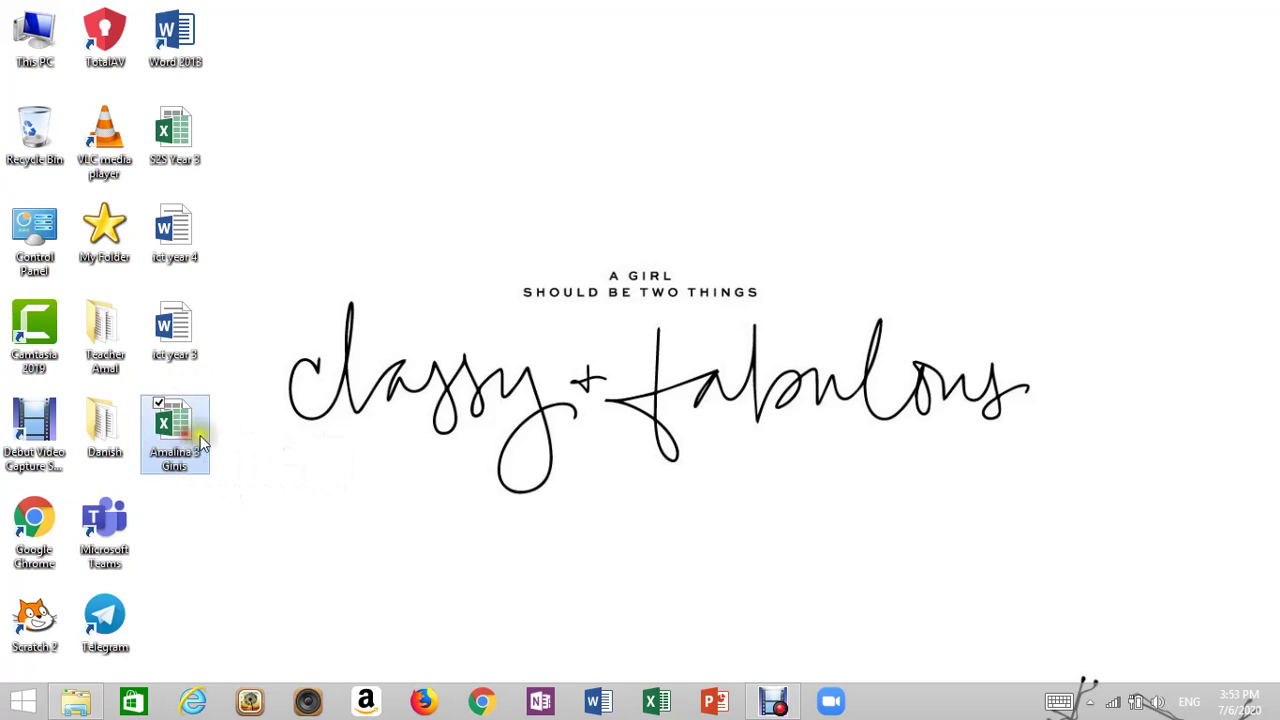